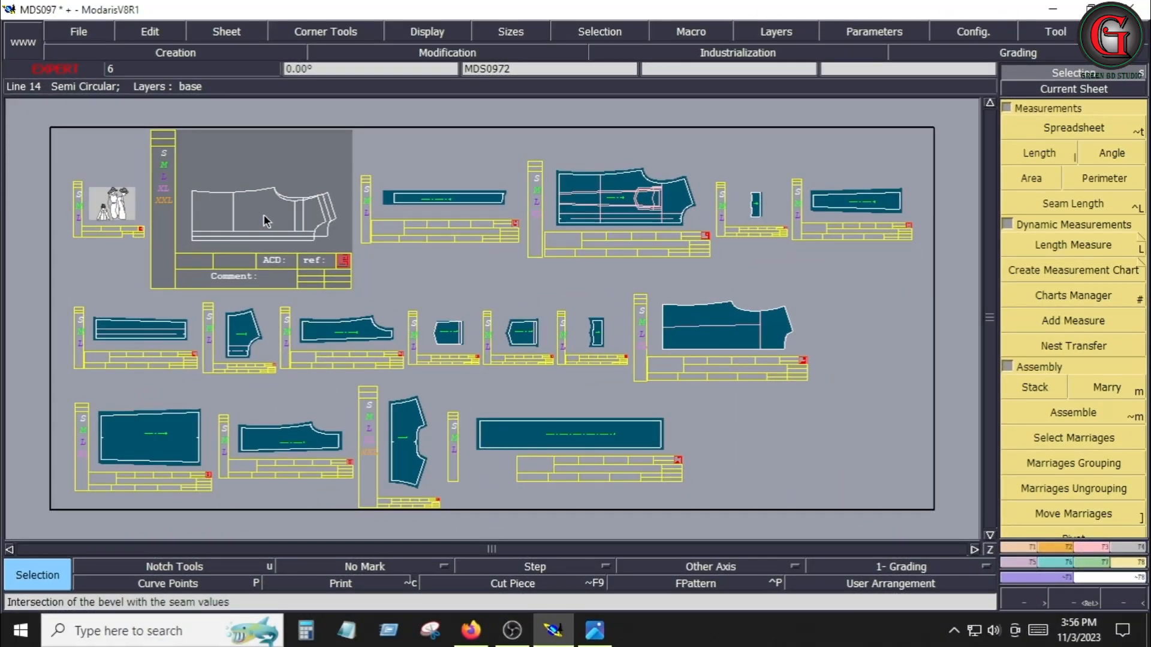
Step: In Paint, outline the collar point length and collar height rows of the measurement chart in dark red, and return to Modaris
key(Home)
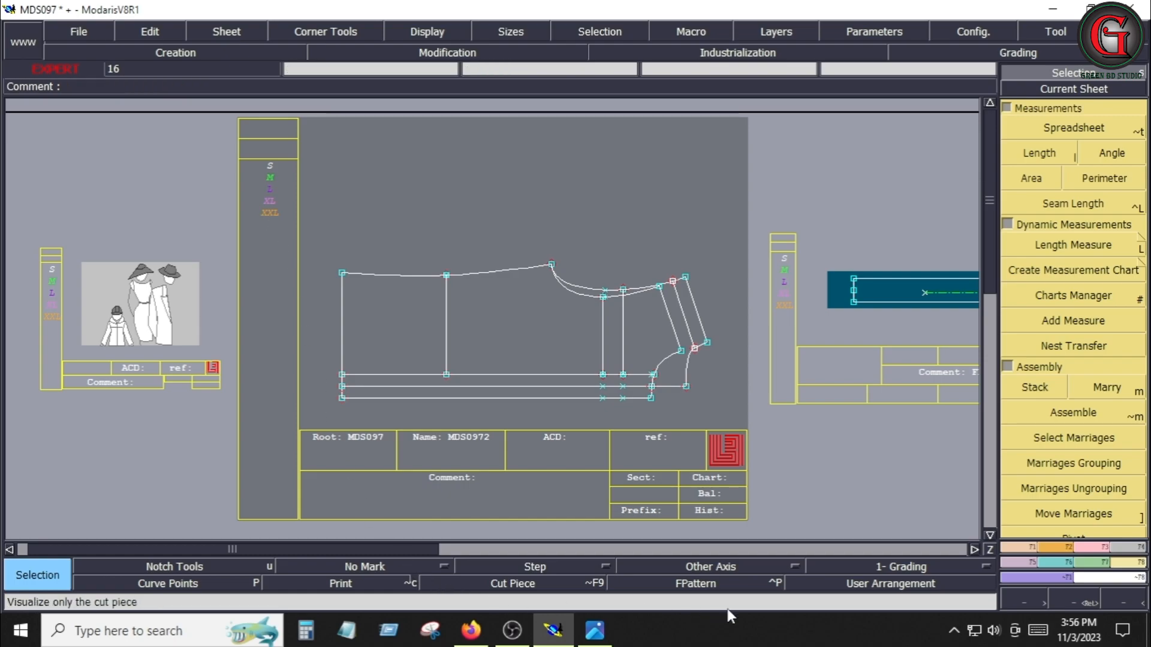
drag(115, 290, 654, 310)
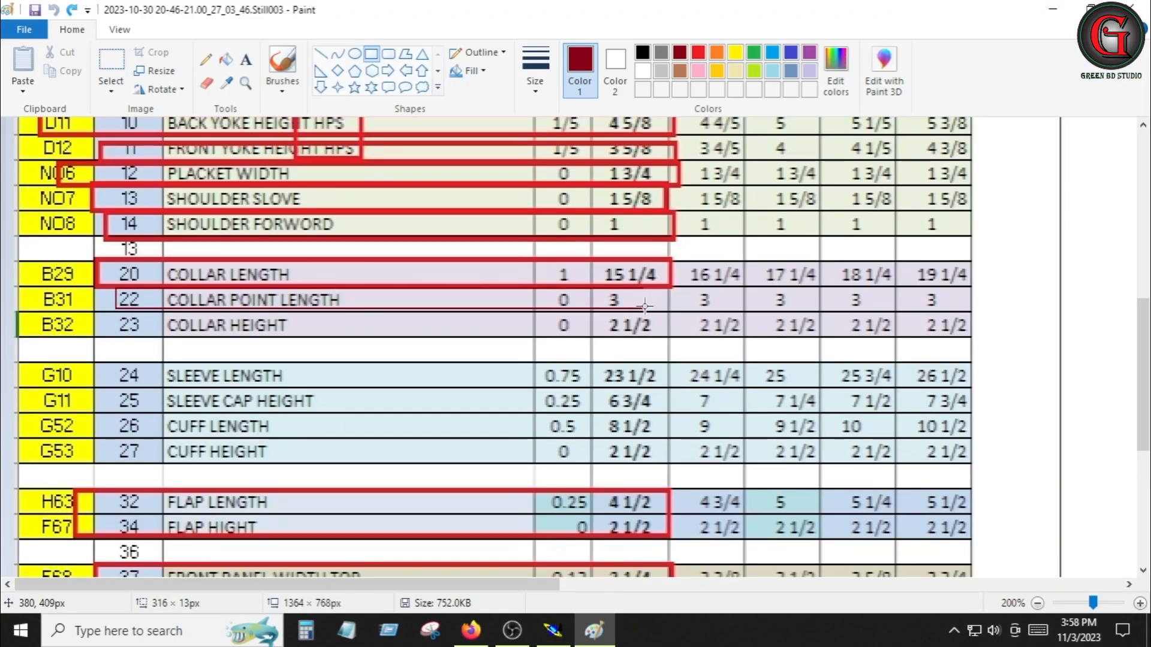
drag(161, 310, 662, 336)
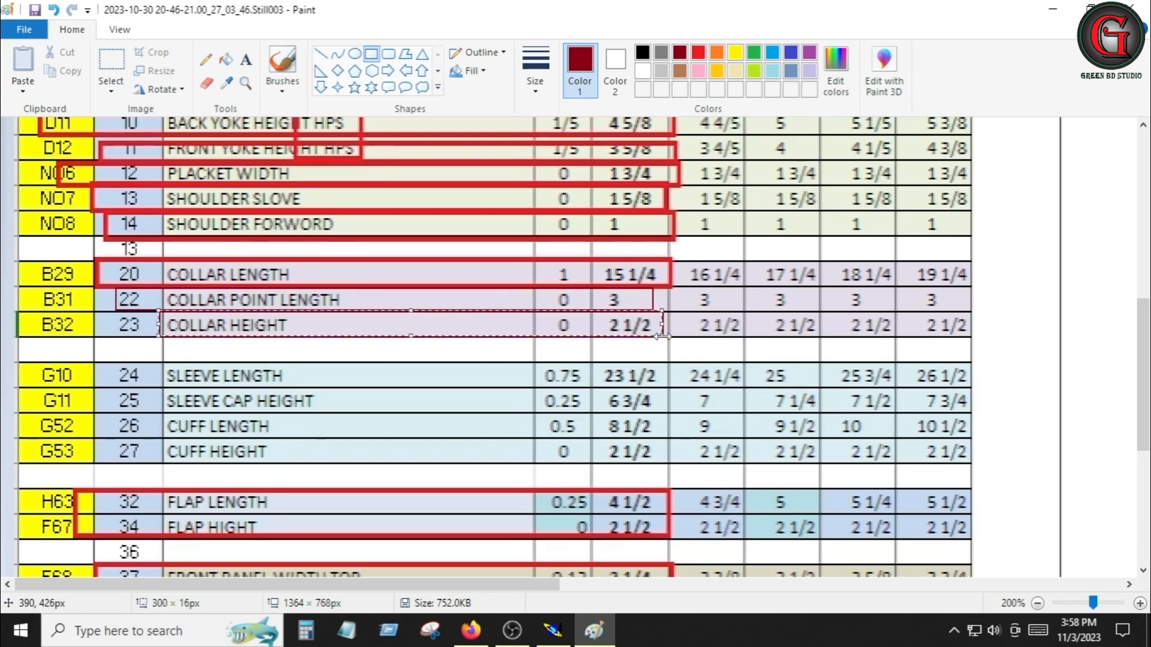
click(553, 630)
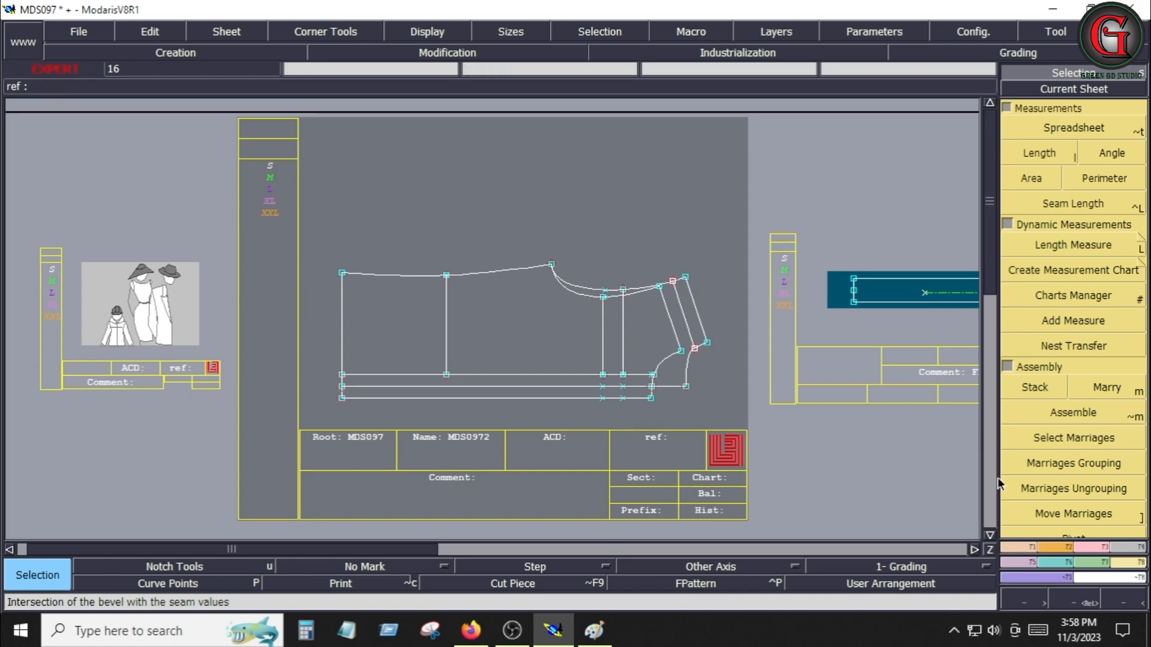
Step: Switch to Calculator and divide the collar length of 15.25 by 2
click(321, 636)
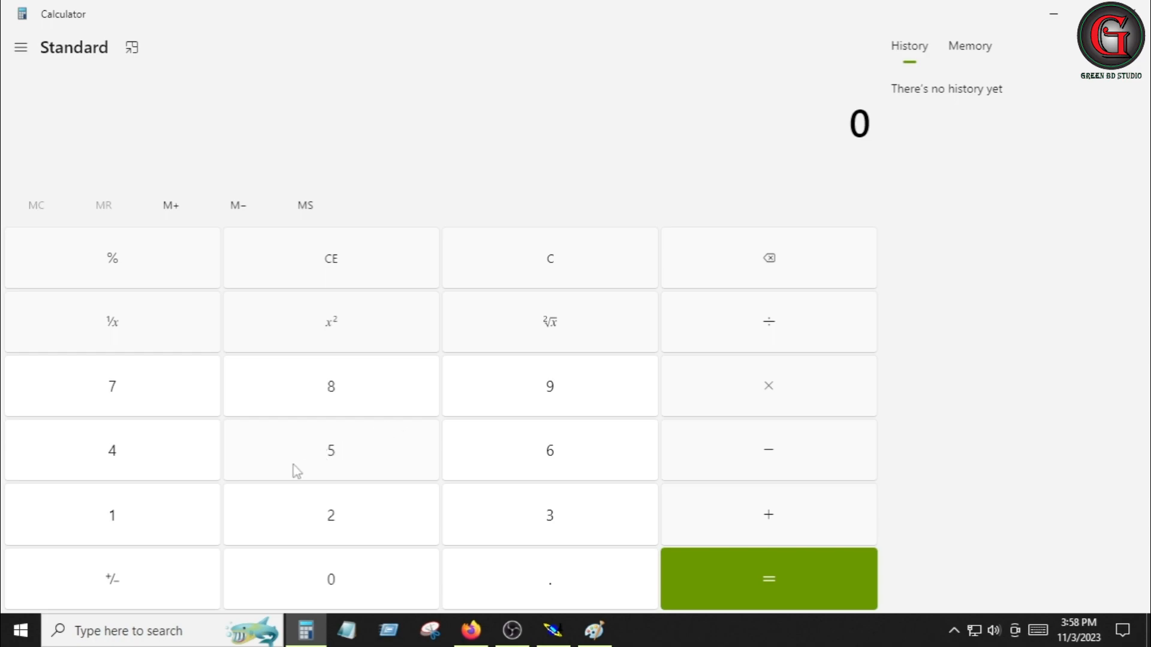
text(15.25)
click(774, 322)
click(354, 517)
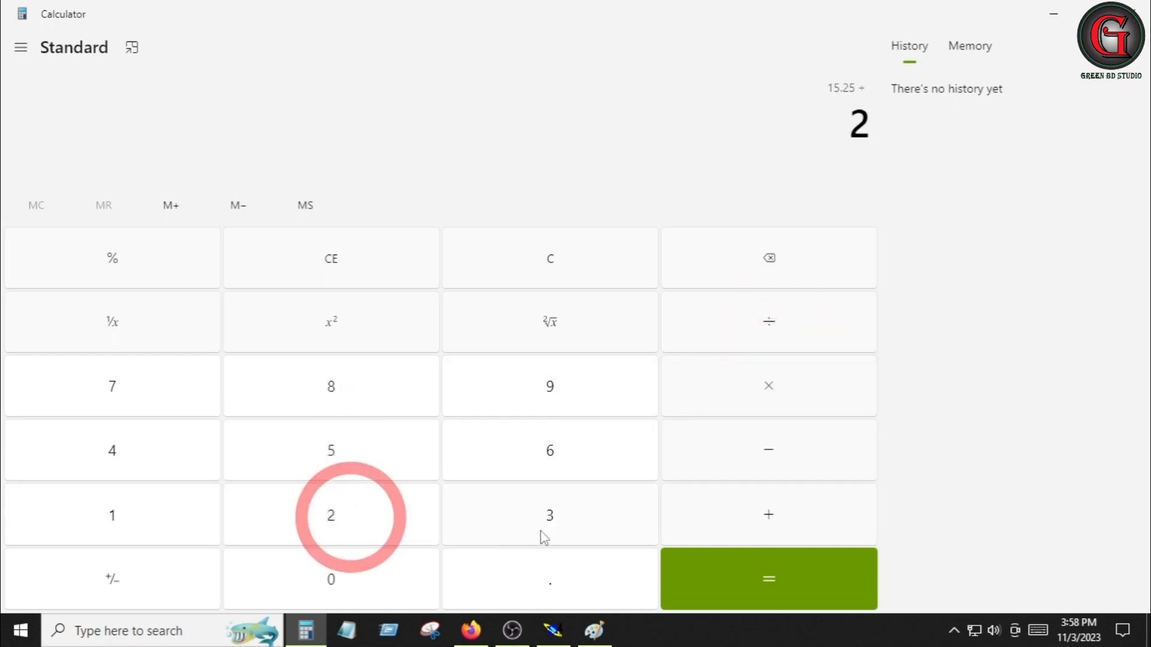
click(753, 577)
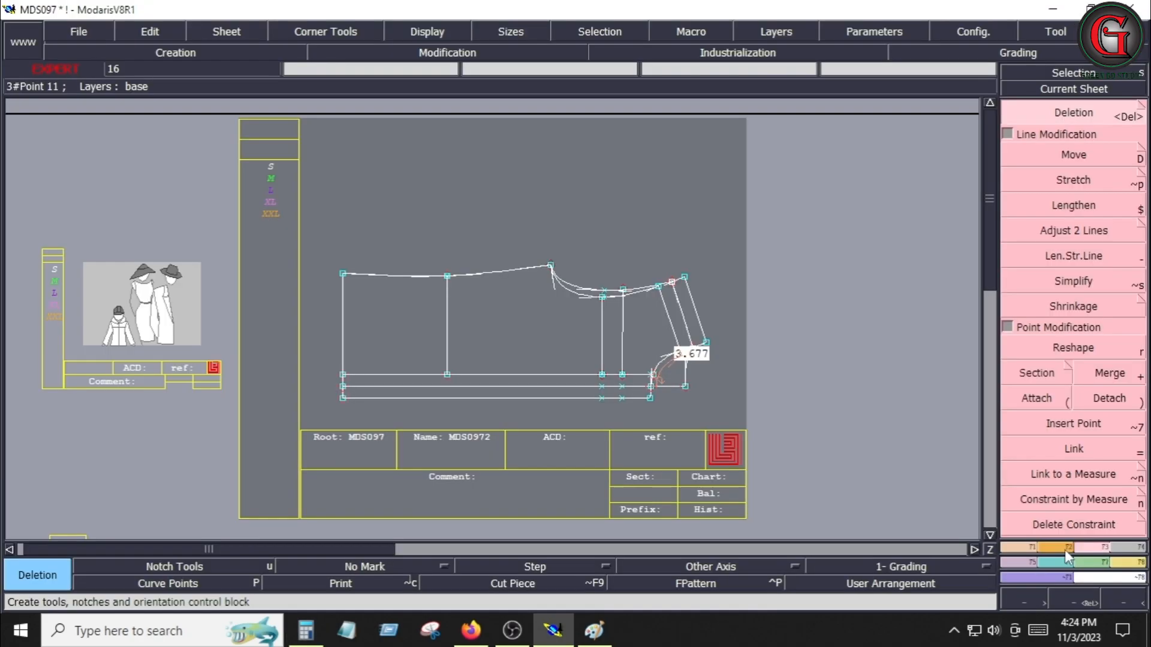
Step: In Modaris, draw a rectangle 7.625 inches wide and 2.500 inches high above the pattern outline on sheet MDS0972
click(1063, 549)
click(1078, 519)
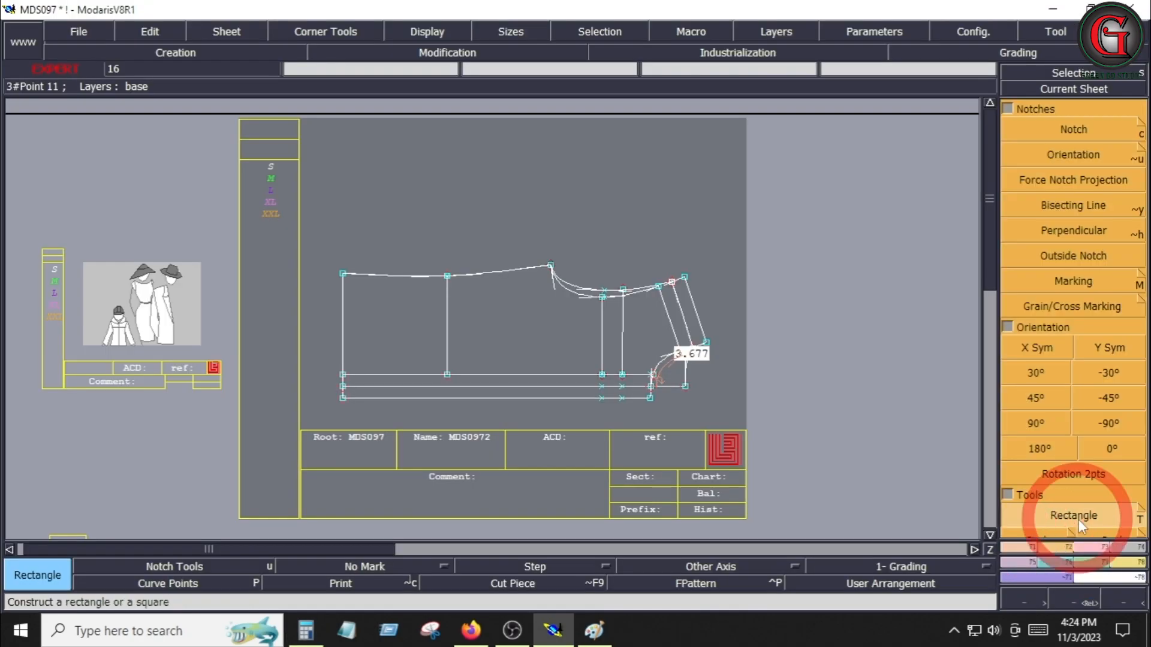
click(456, 192)
text(7.625)
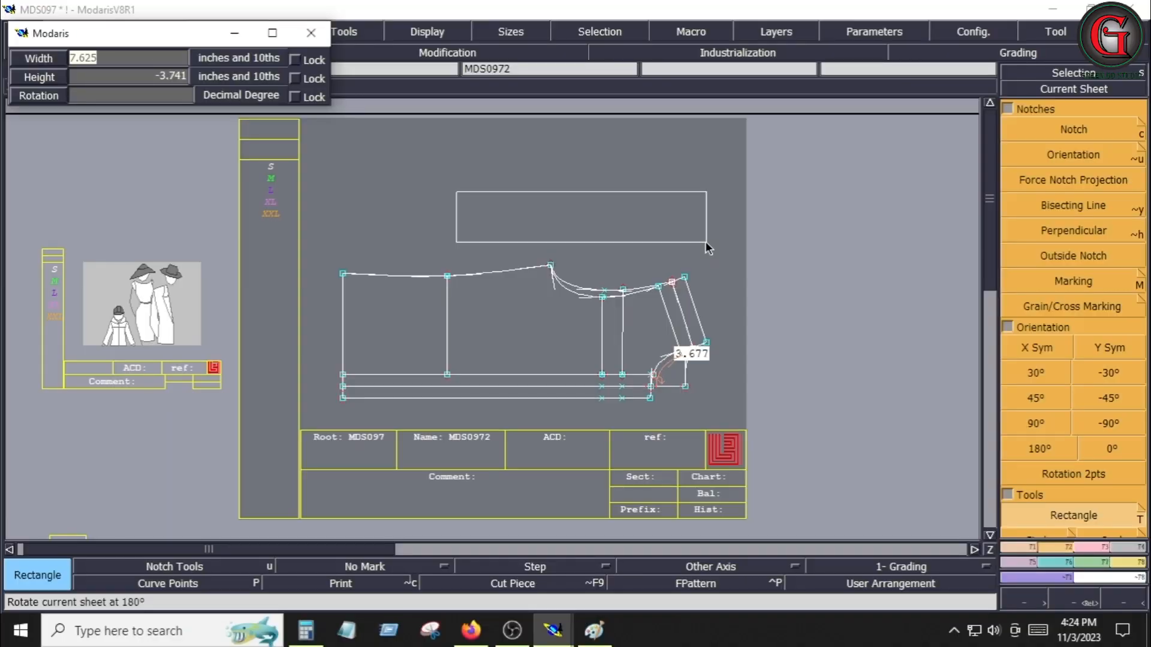
key(Down)
key(Down)
text(2.500)
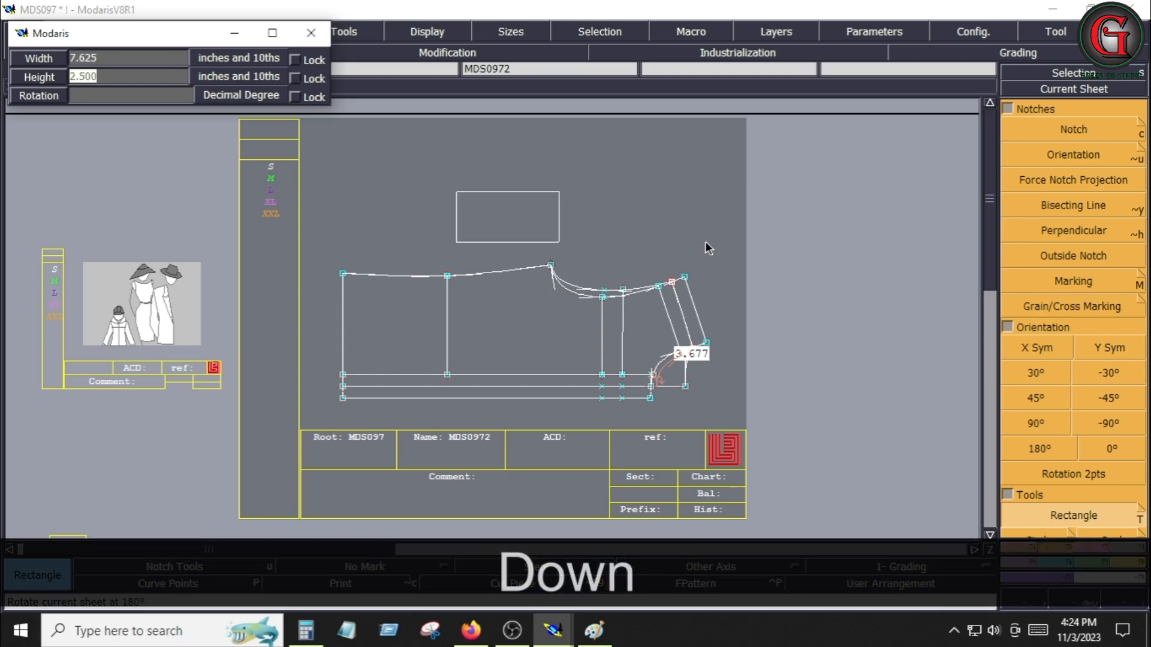
key(Return)
Step: Move the collar rectangle to just above the armhole and shoulder area of the pattern outline
click(1089, 547)
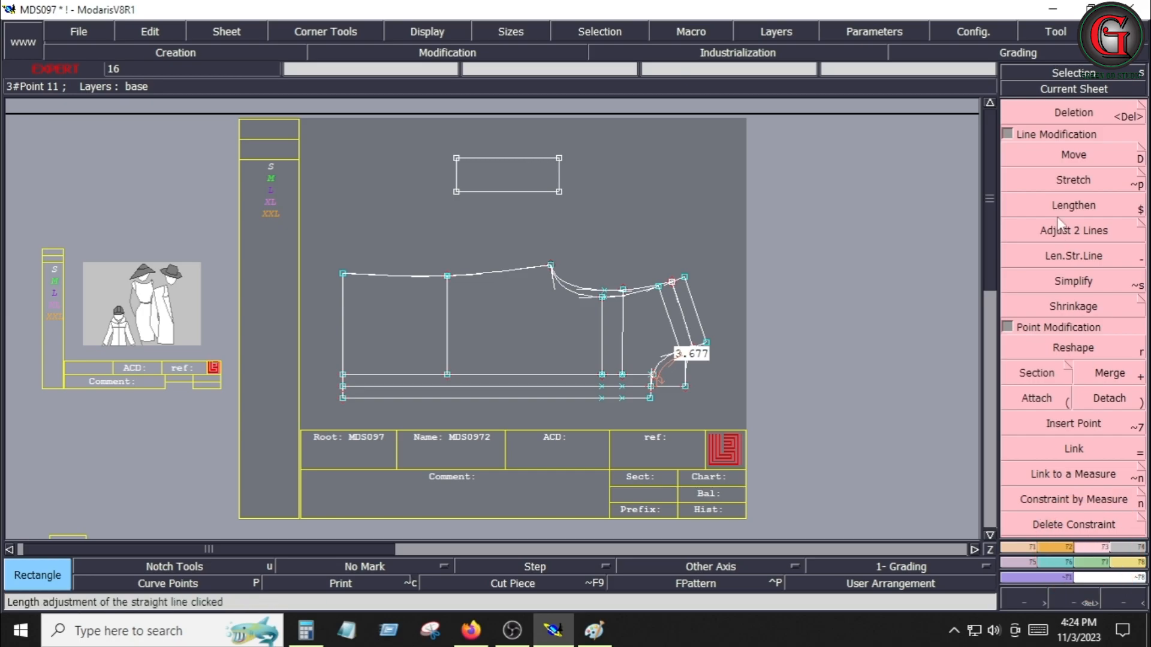
click(1058, 160)
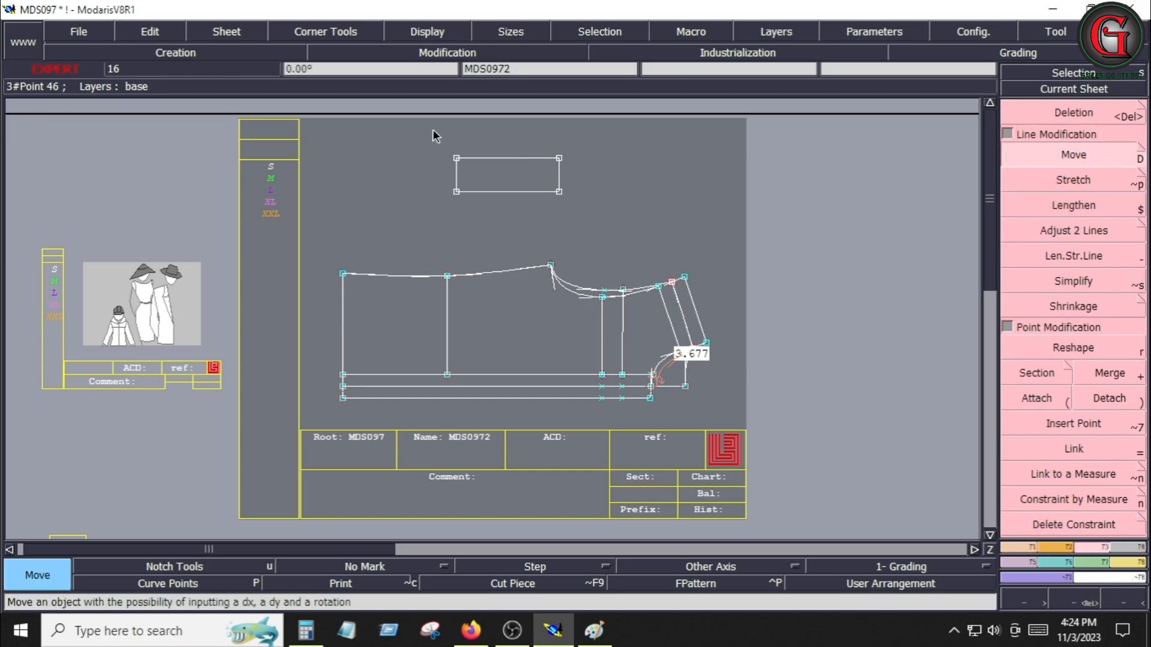
click(519, 191)
click(525, 160)
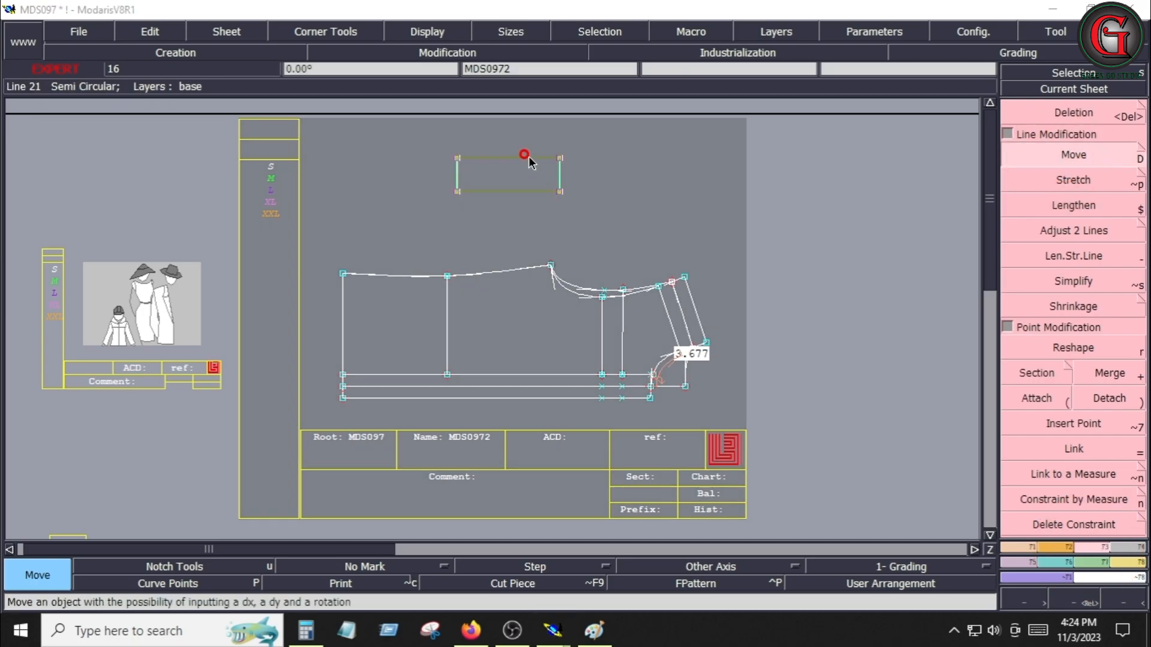
click(580, 207)
right_click(674, 226)
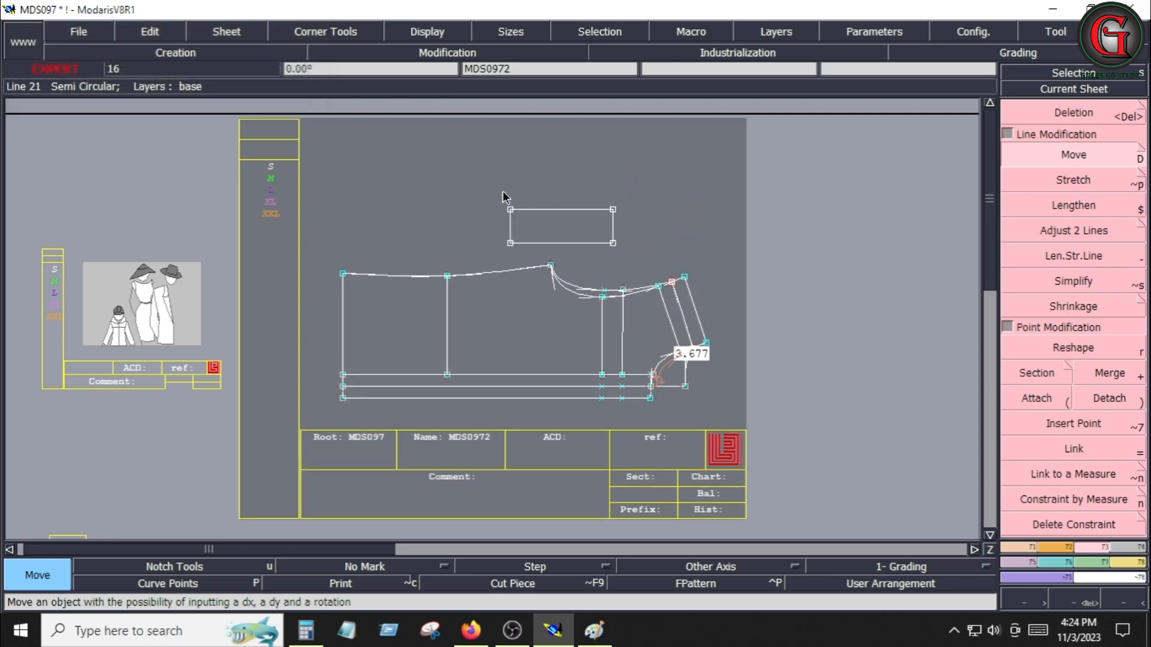
Step: Create a parallel line 0.25 inch inside the rectangle's lower edge
key(Return)
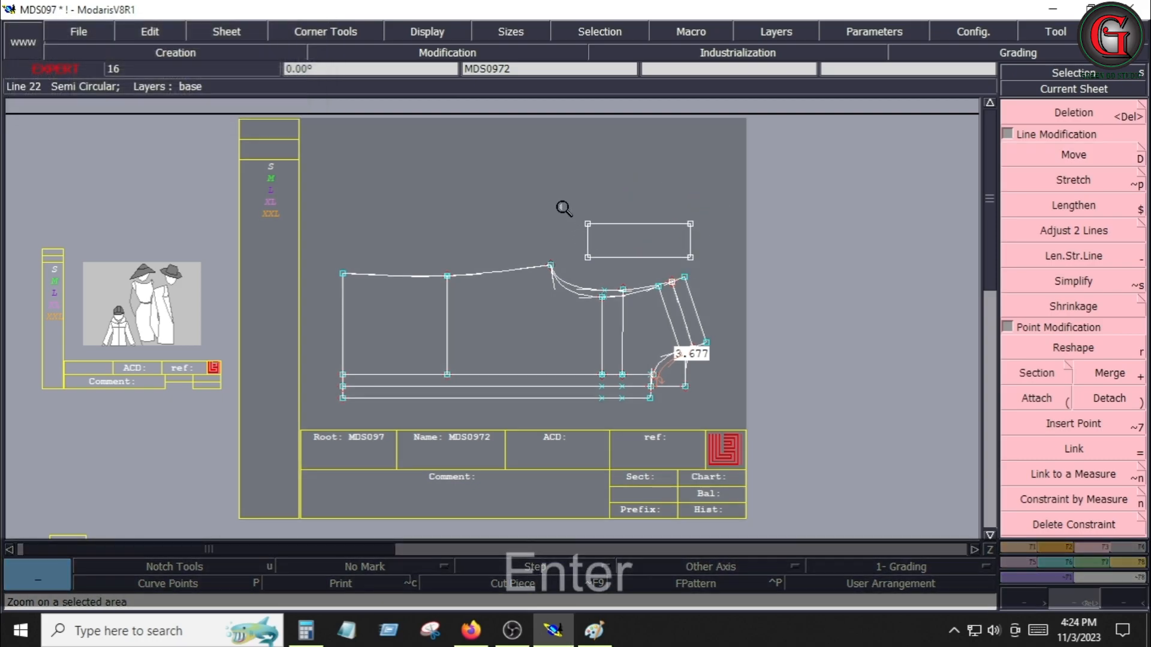
drag(558, 199, 718, 394)
click(1070, 423)
click(416, 231)
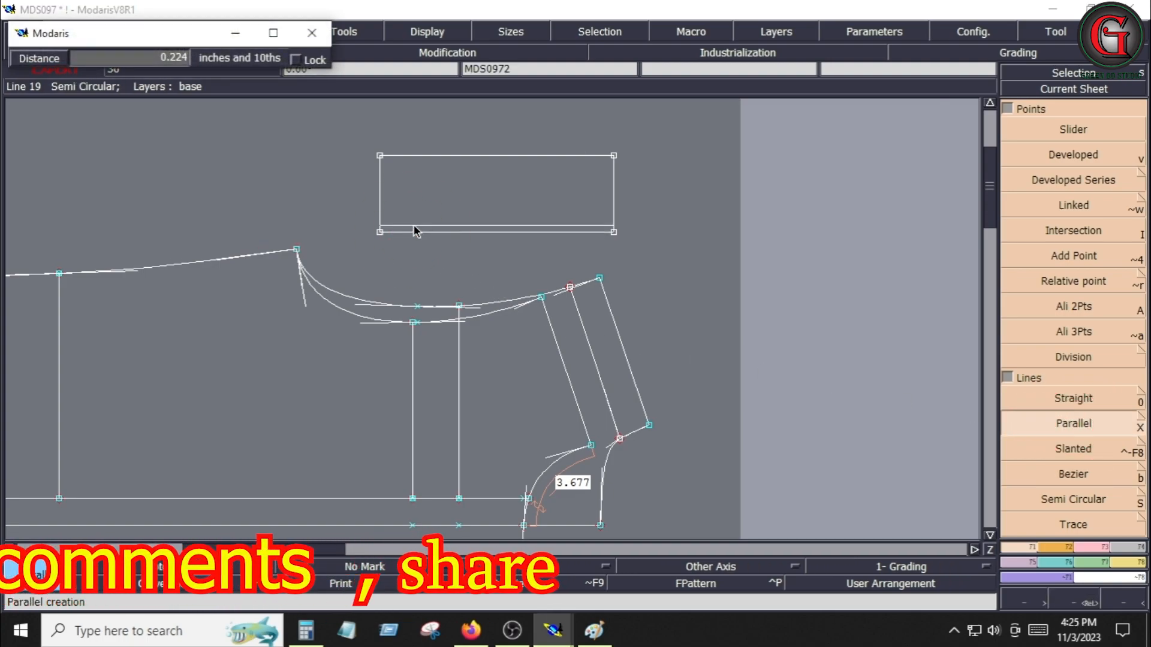
text(.25)
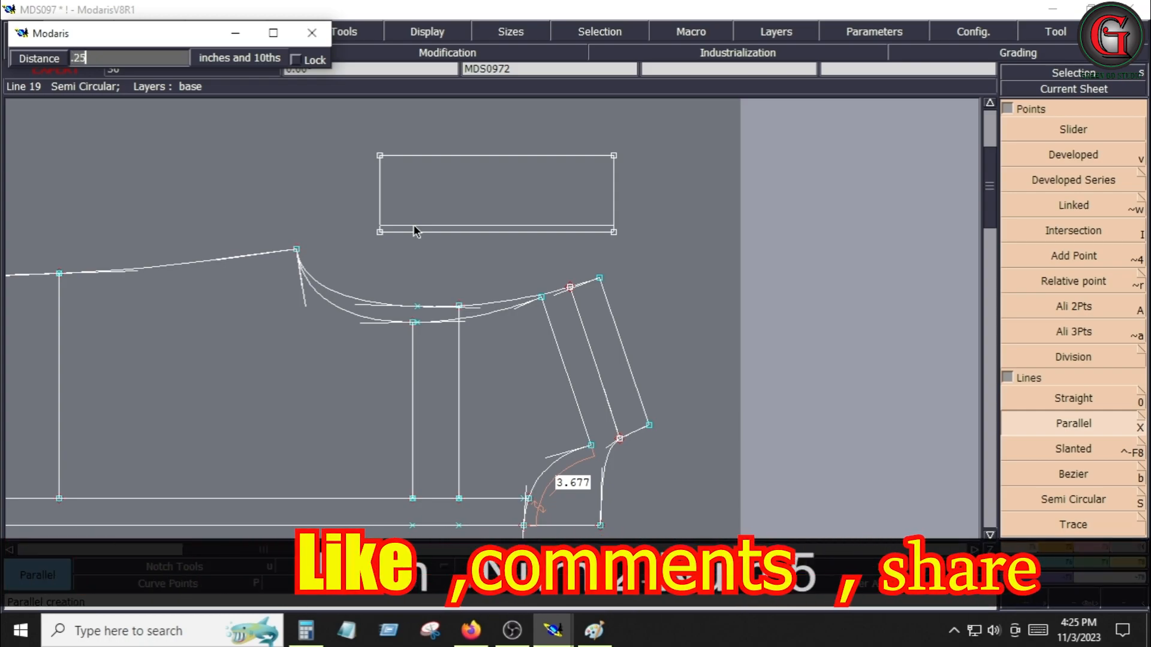
key(Return)
Step: Create a second parallel line 0.375 inch inside the rectangle's lower edge
click(407, 224)
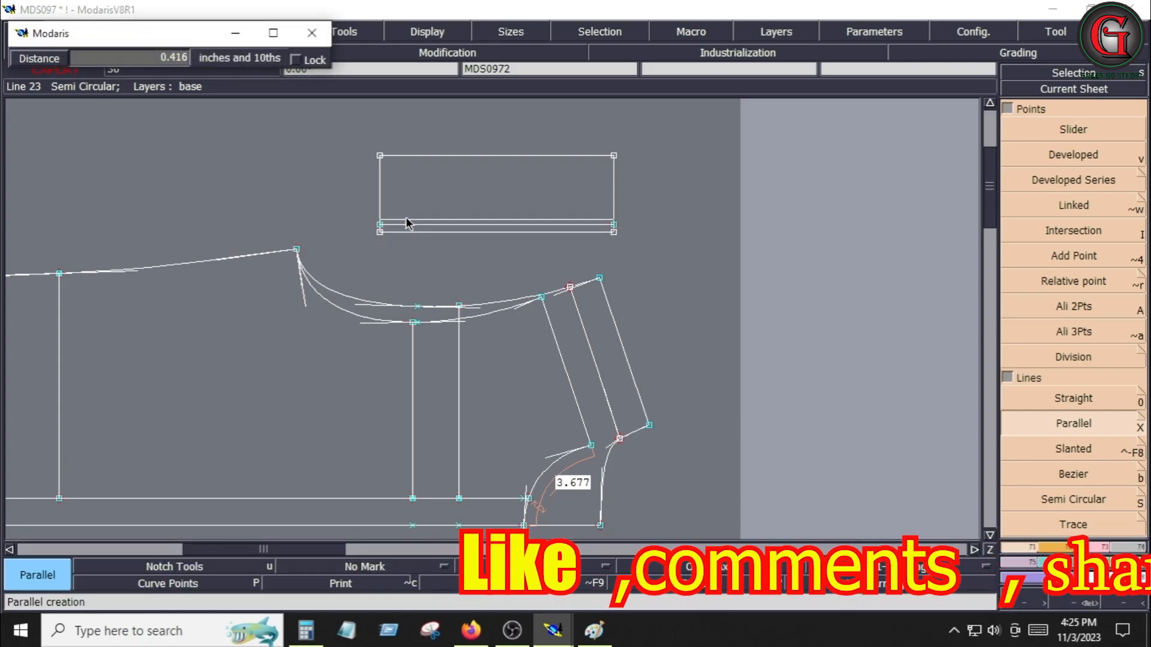
key(Down)
text(.375)
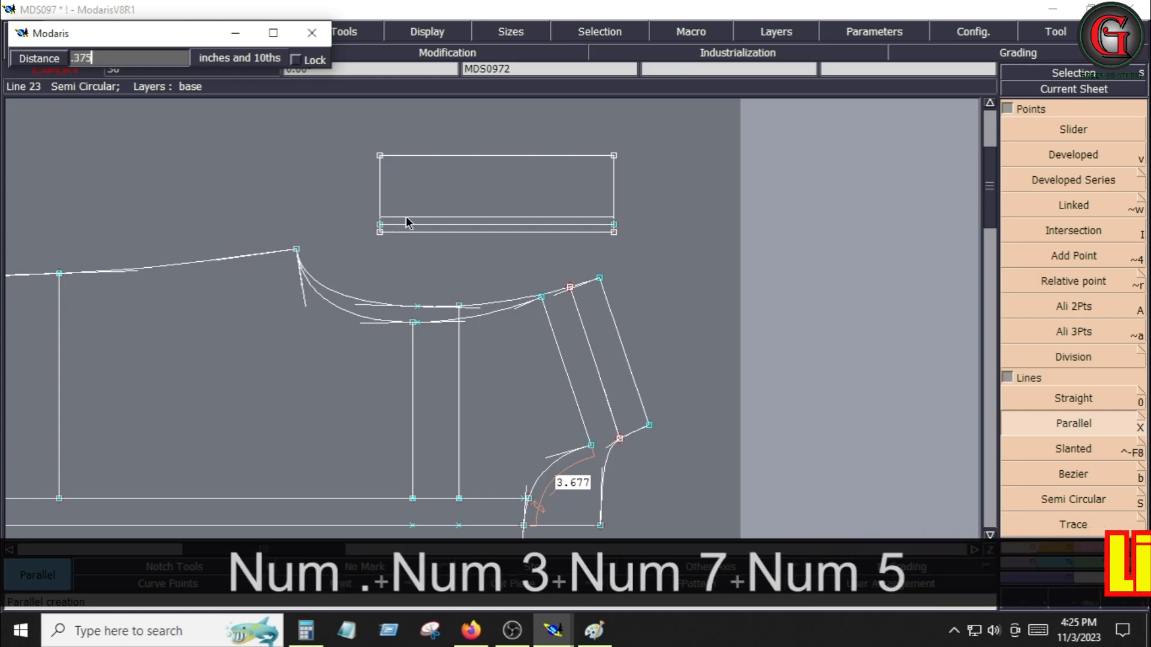
key(Return)
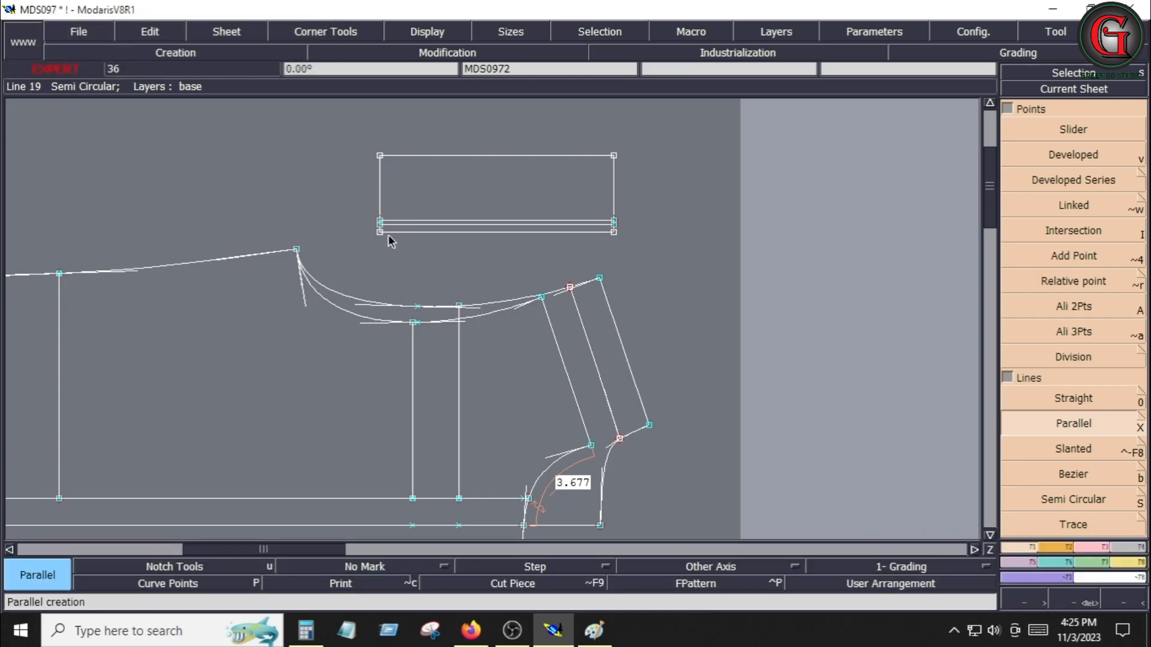
click(395, 155)
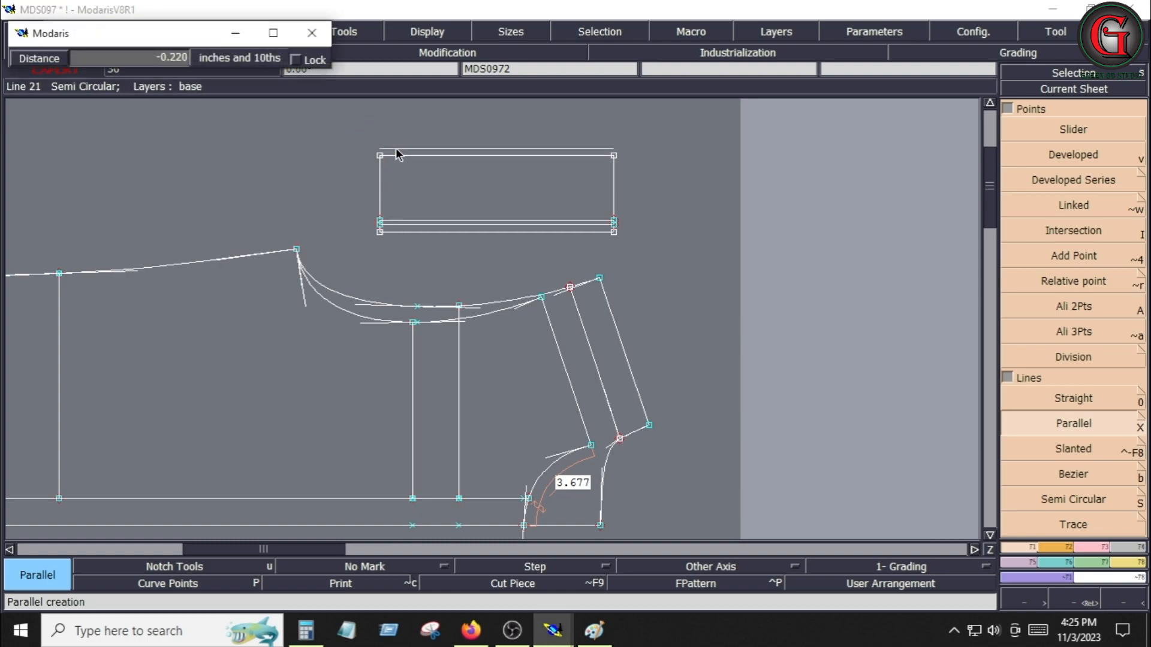
key(Down)
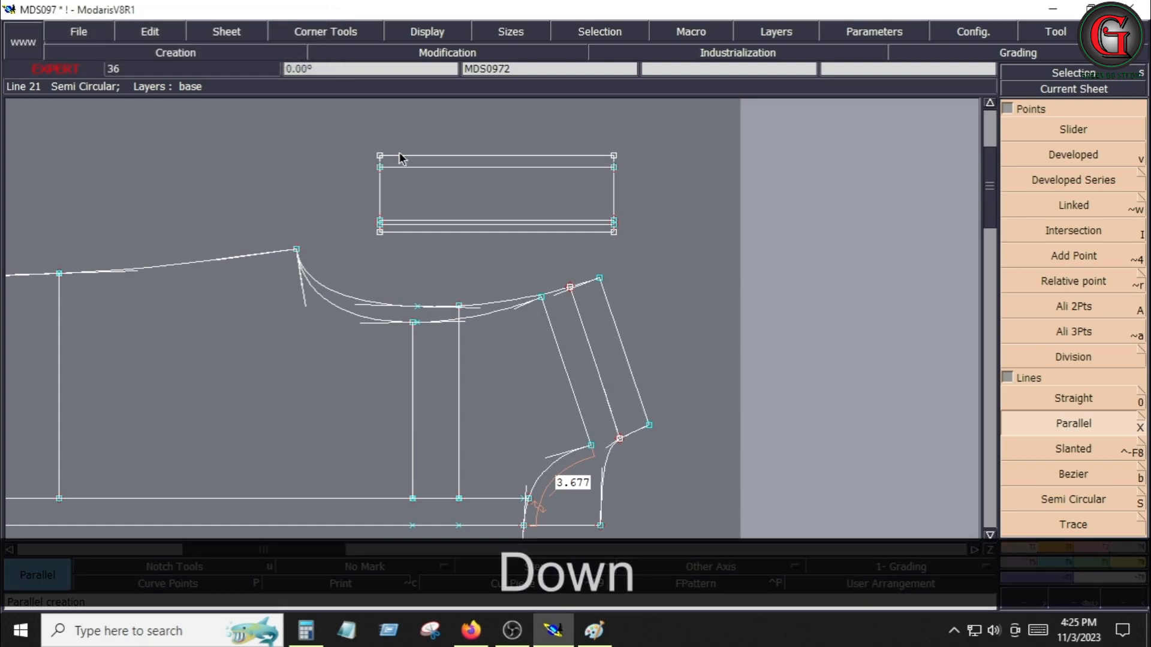
key(ctrl+z)
Step: Create a parallel line outside the rectangle's upper edge at a distance of -0.375 inch
click(398, 150)
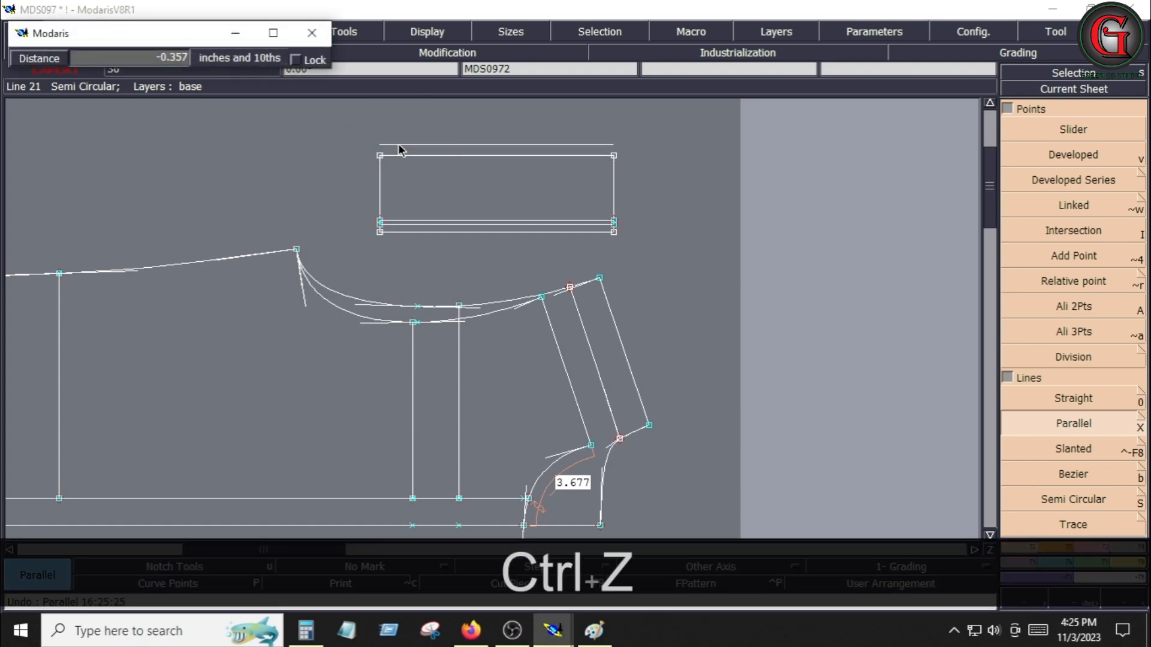
key(Down)
text(-)
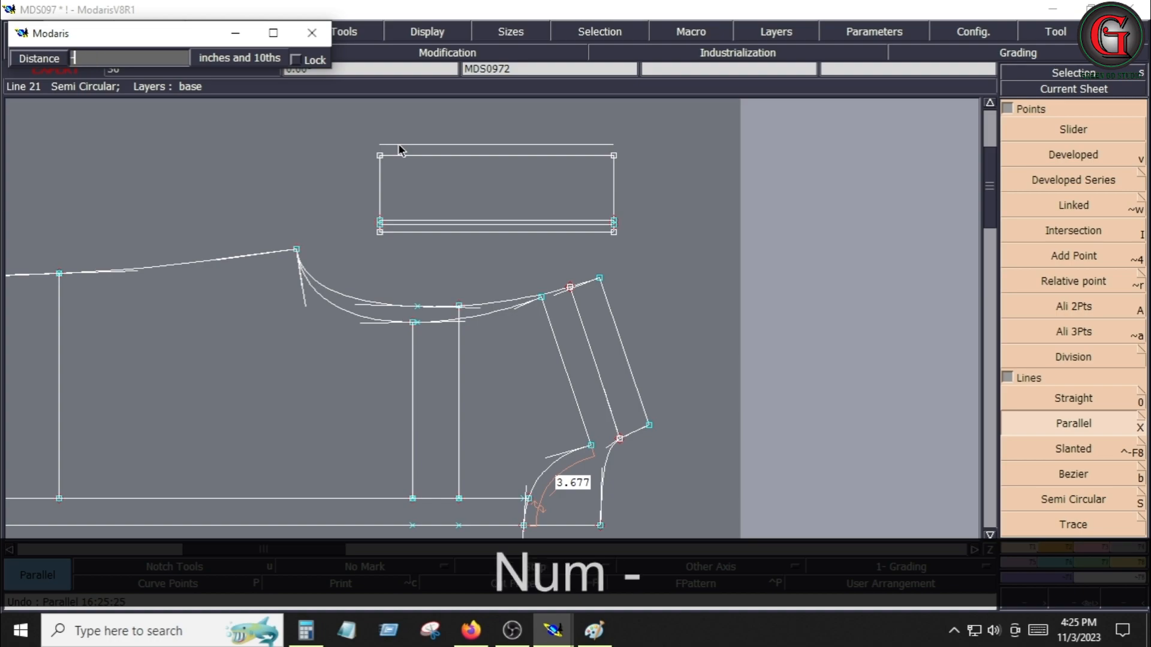
text(.375)
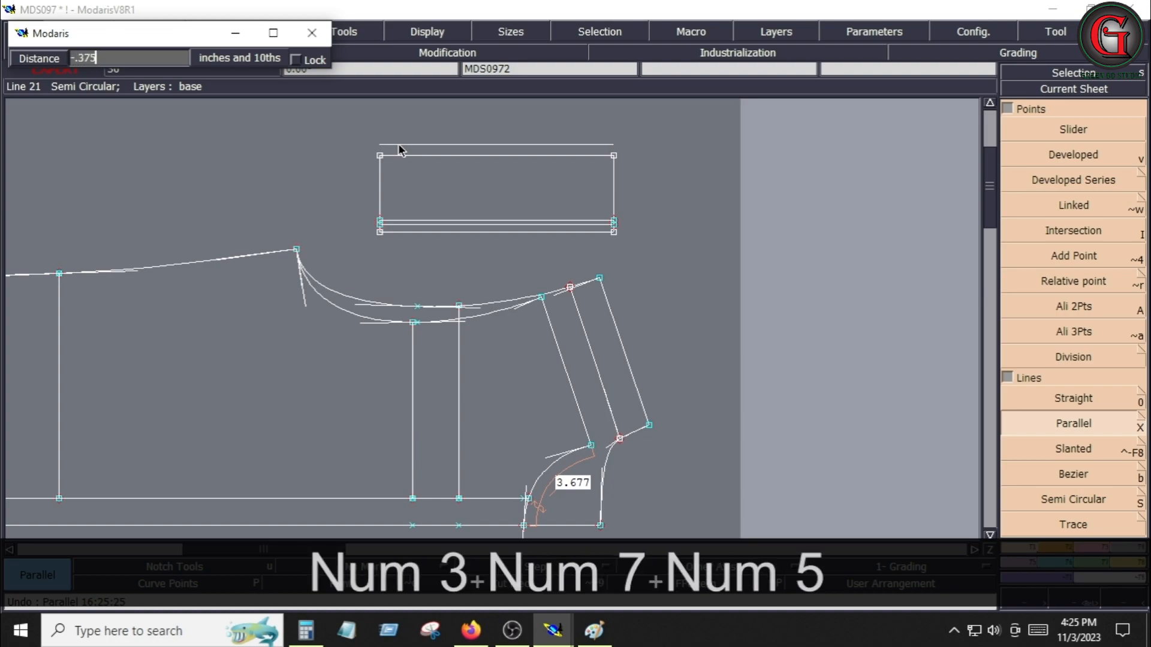
key(Return)
key(Return)
Step: Create a vertical line inside the rectangle, parallel to its right edge at a distance of 3.677 inches
drag(363, 126, 642, 252)
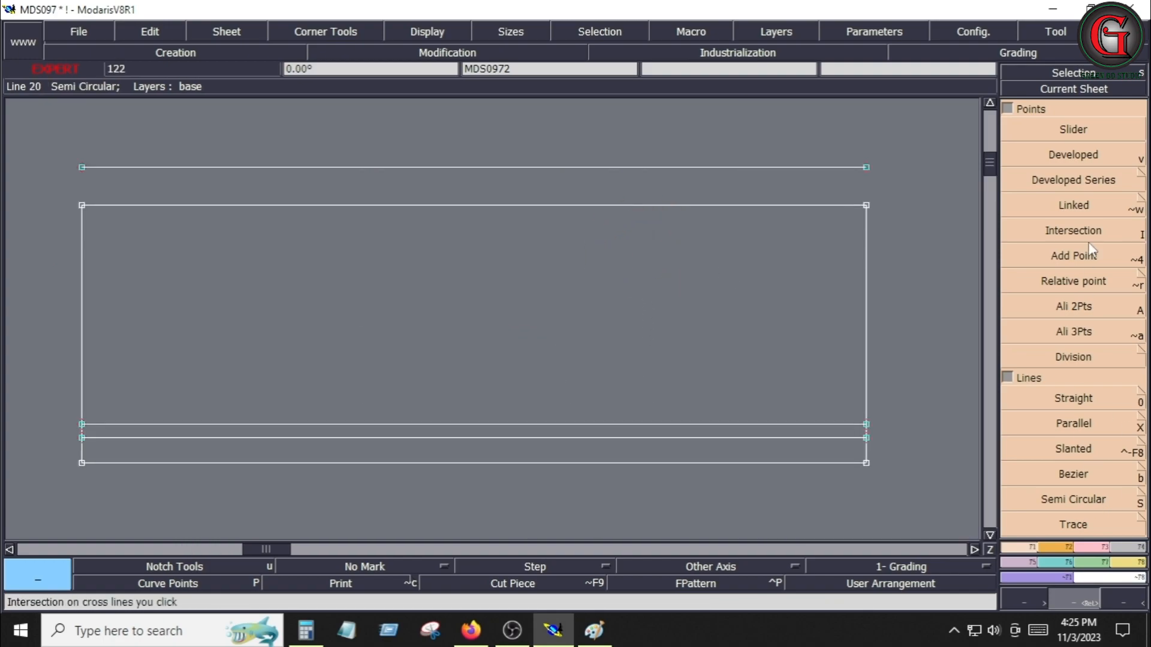
click(1076, 428)
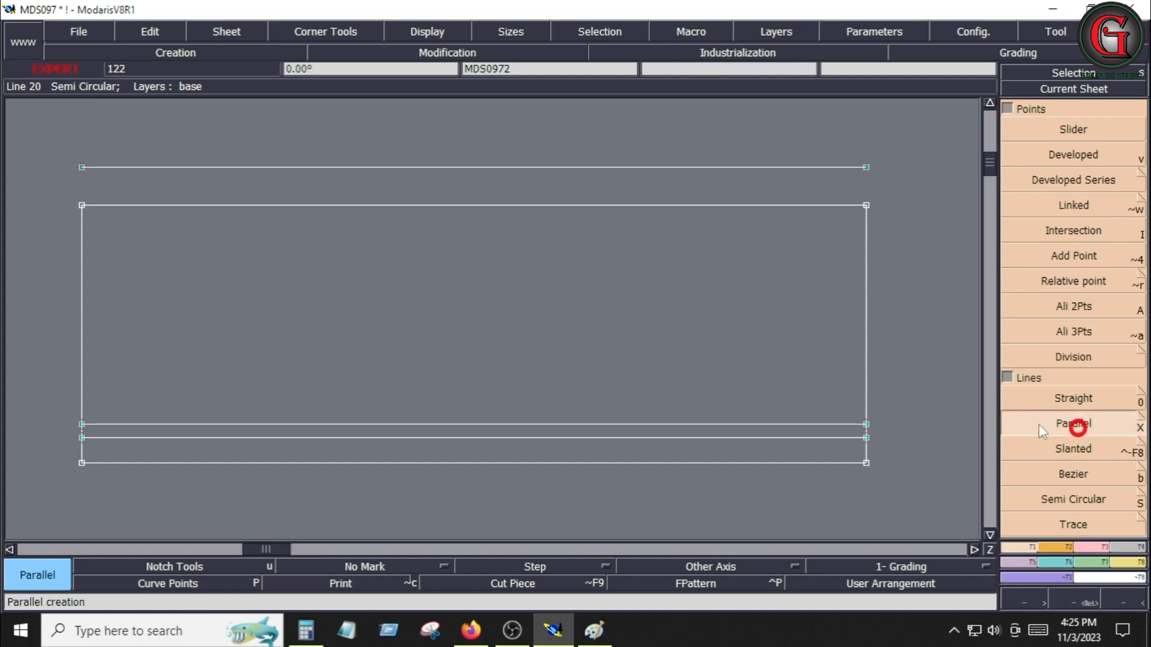
click(863, 398)
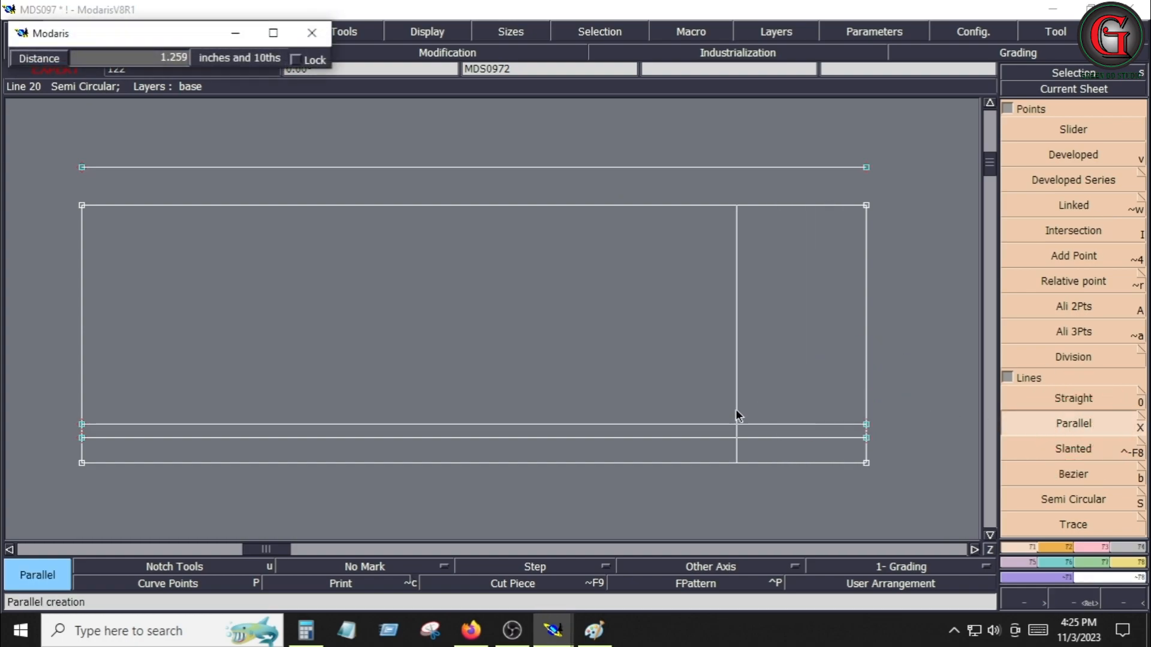
key(Down)
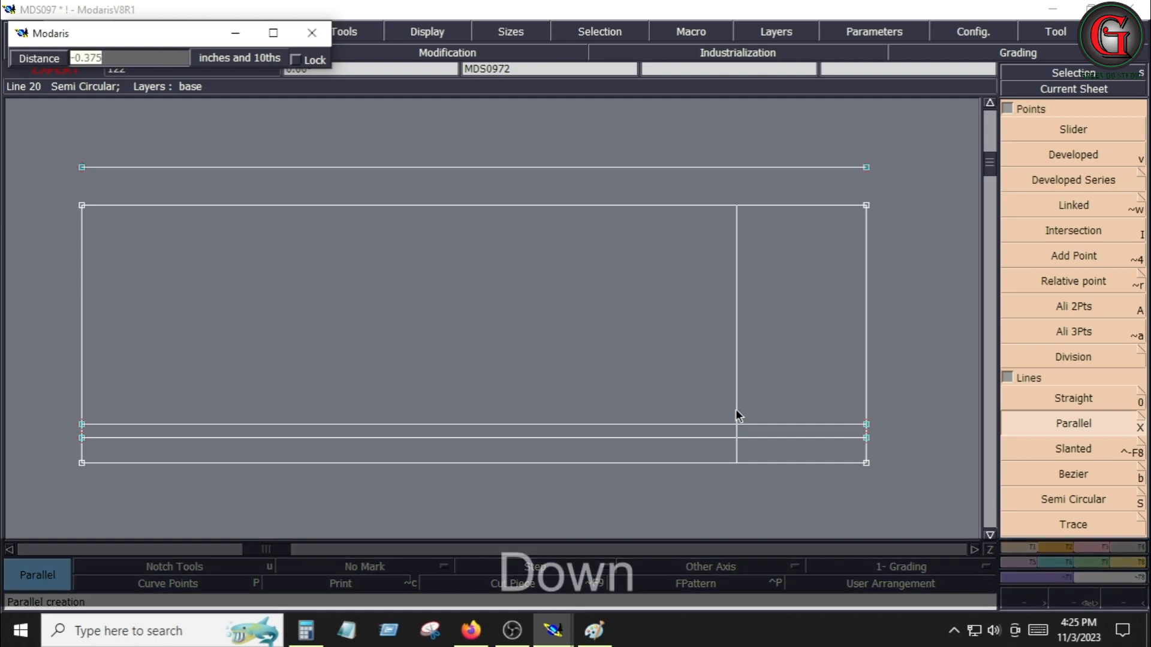
text(3)
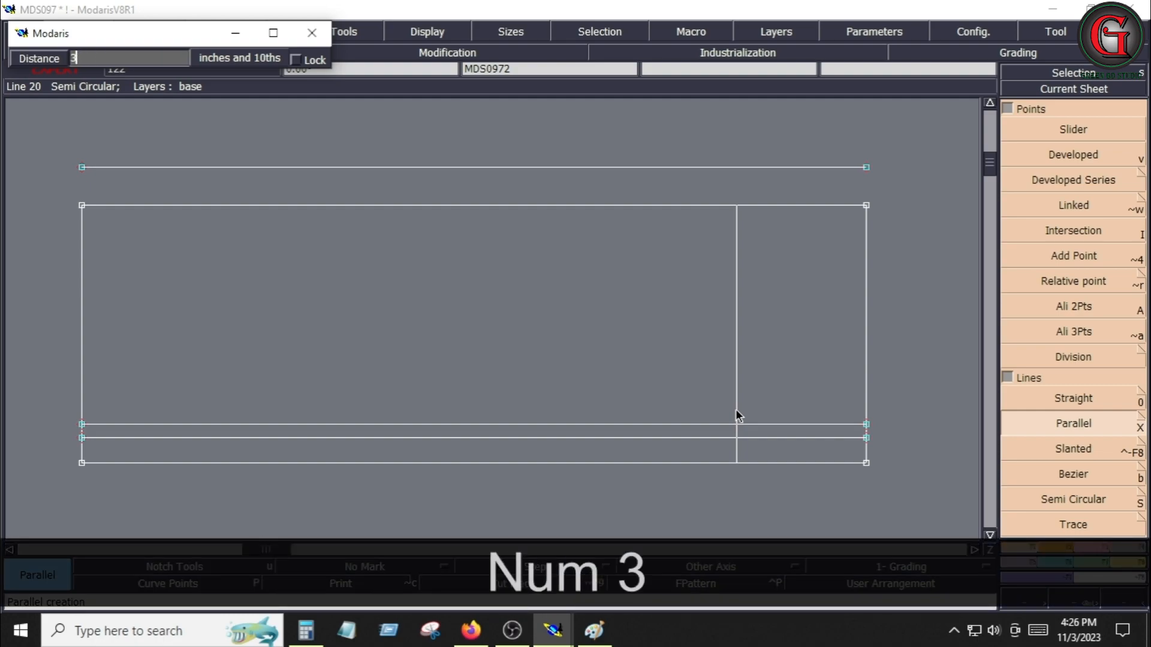
text(.677)
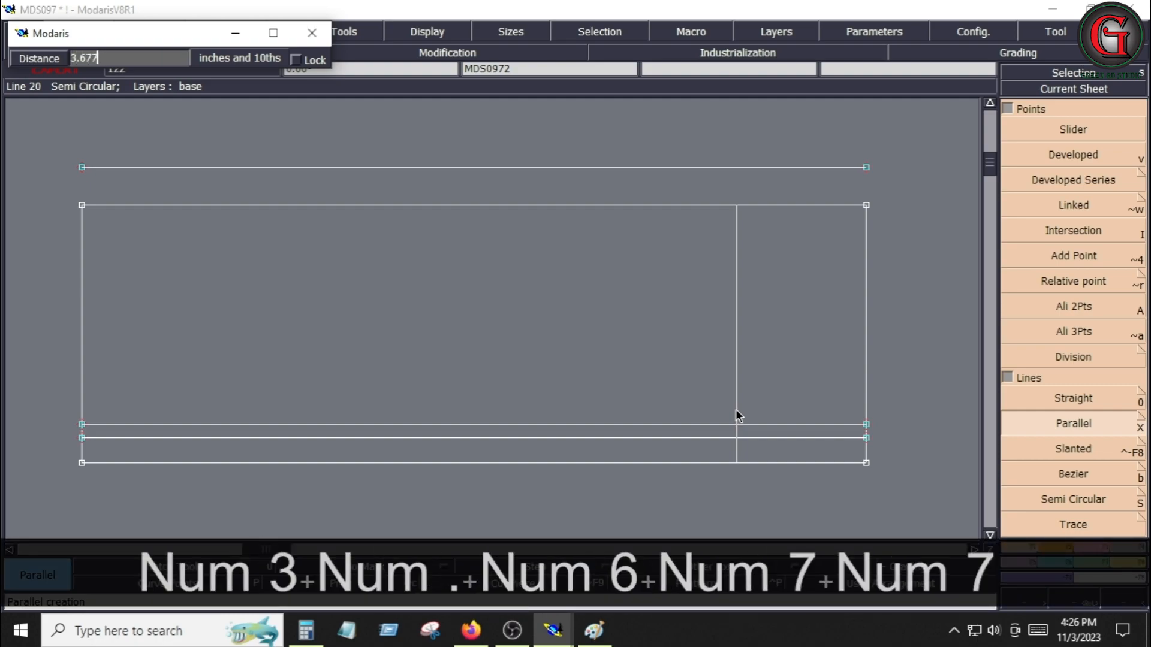
key(Down)
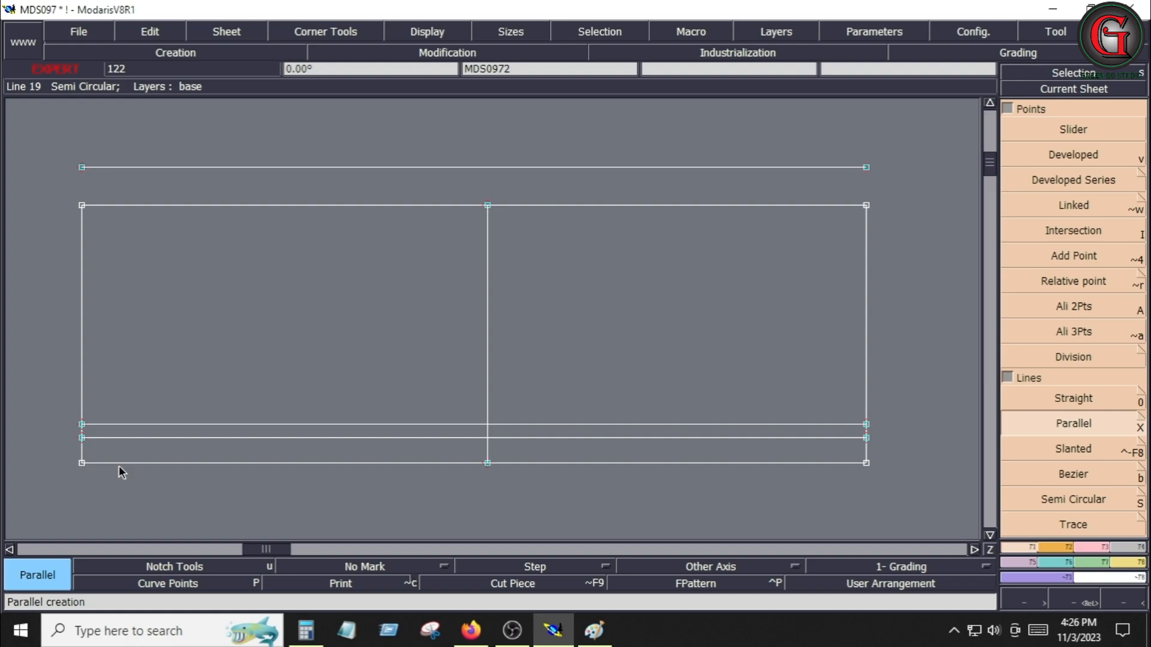
Step: Draw a Bezier neckline curve from the 0.375 inch line's left end through the vertical line's foot to the 0.25 inch line's right end
click(1072, 473)
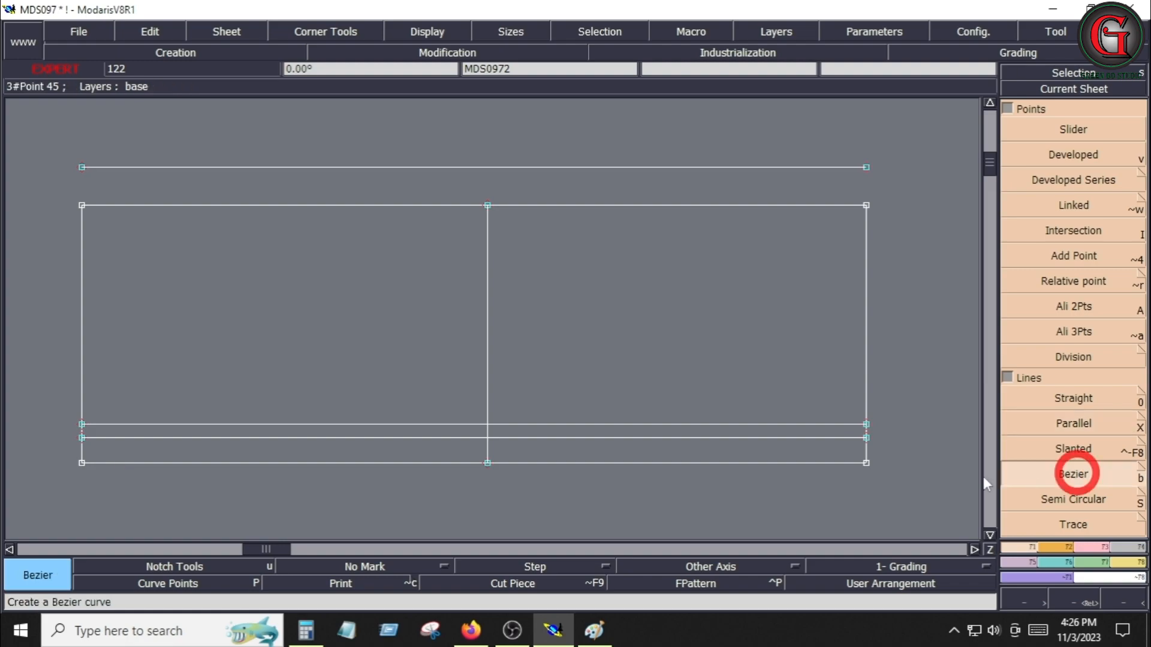
click(82, 426)
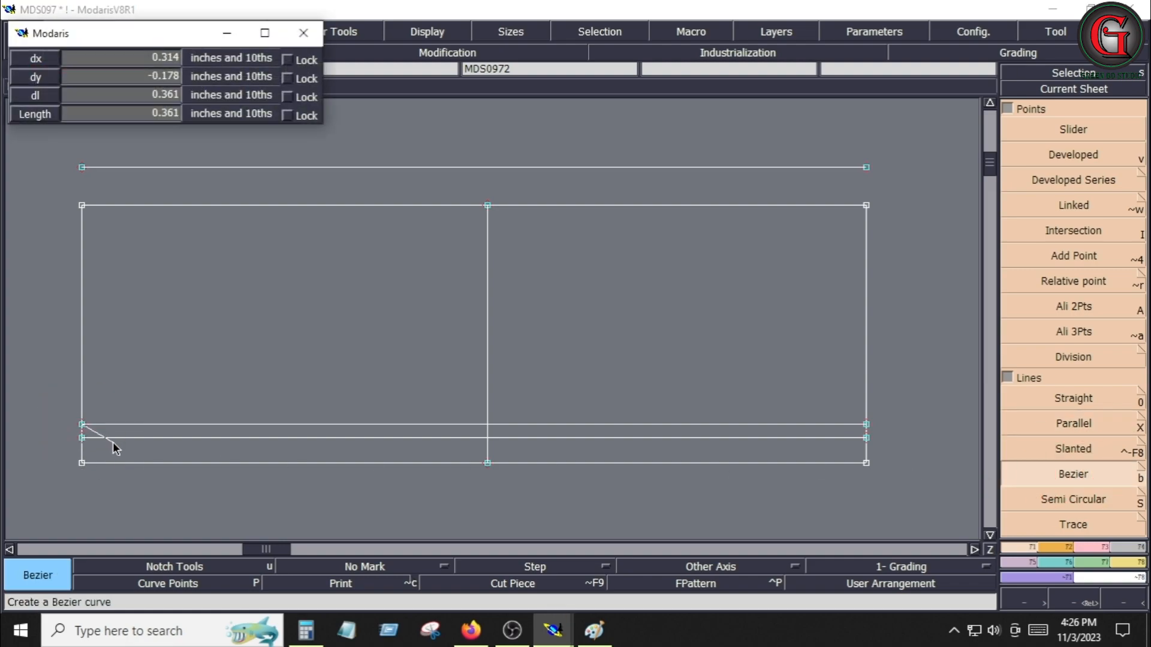
click(487, 464)
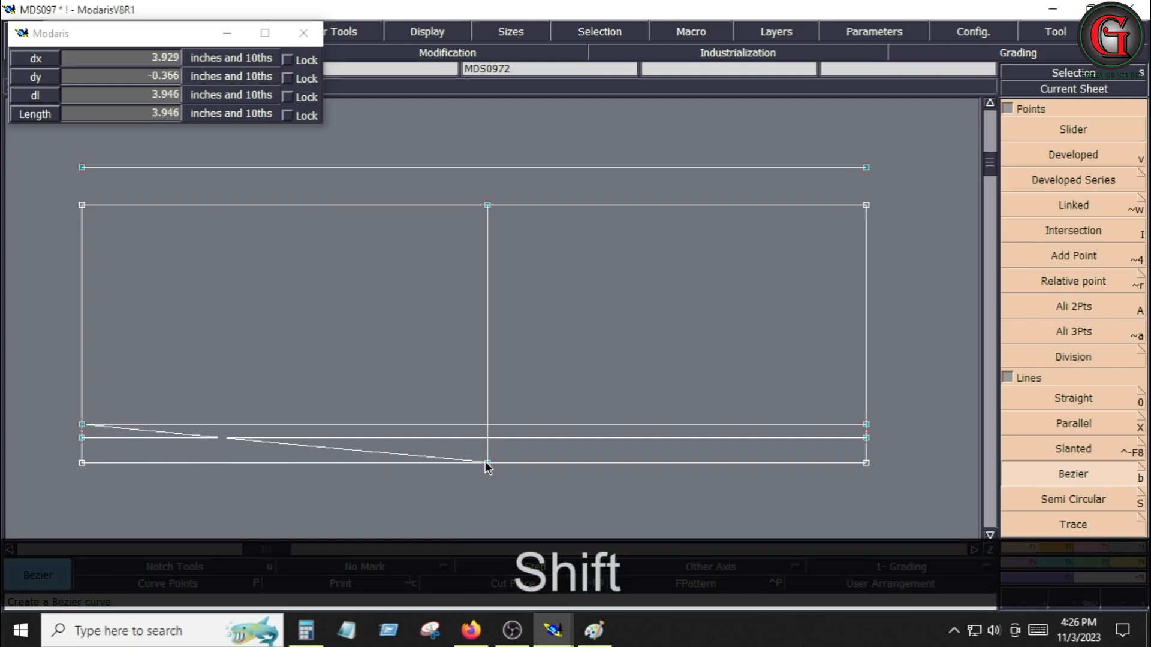
click(866, 440)
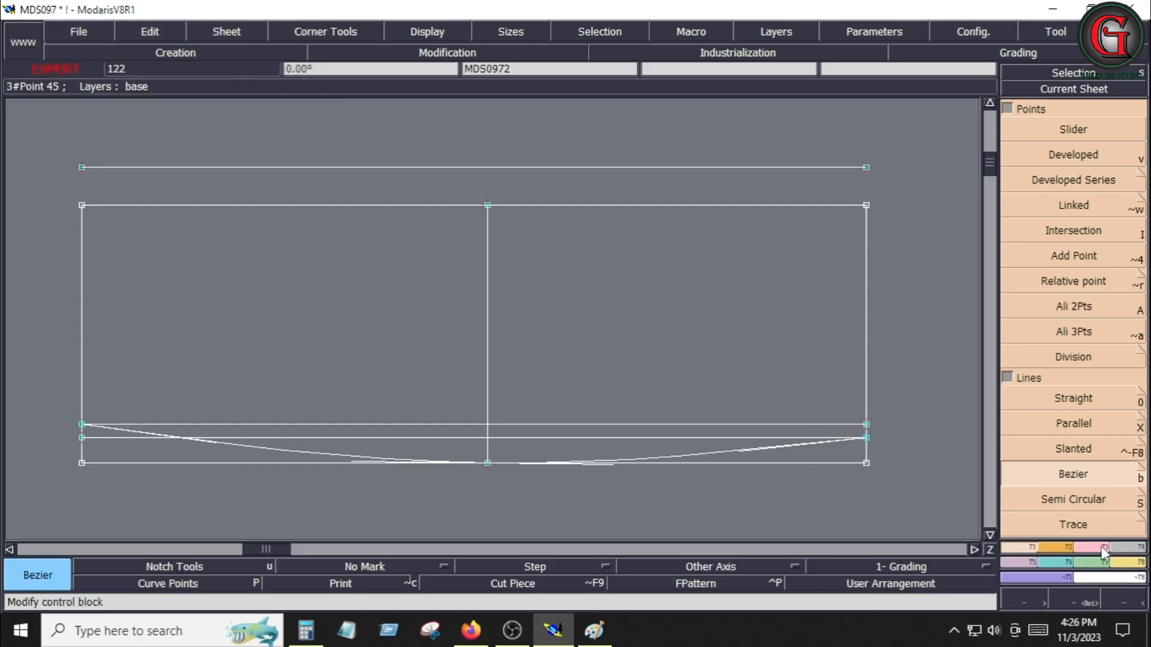
Step: Reshape the bottom Bezier curve by pulling its left-end tangent nearly horizontal along the 0.375 inch line
click(1102, 548)
click(1074, 349)
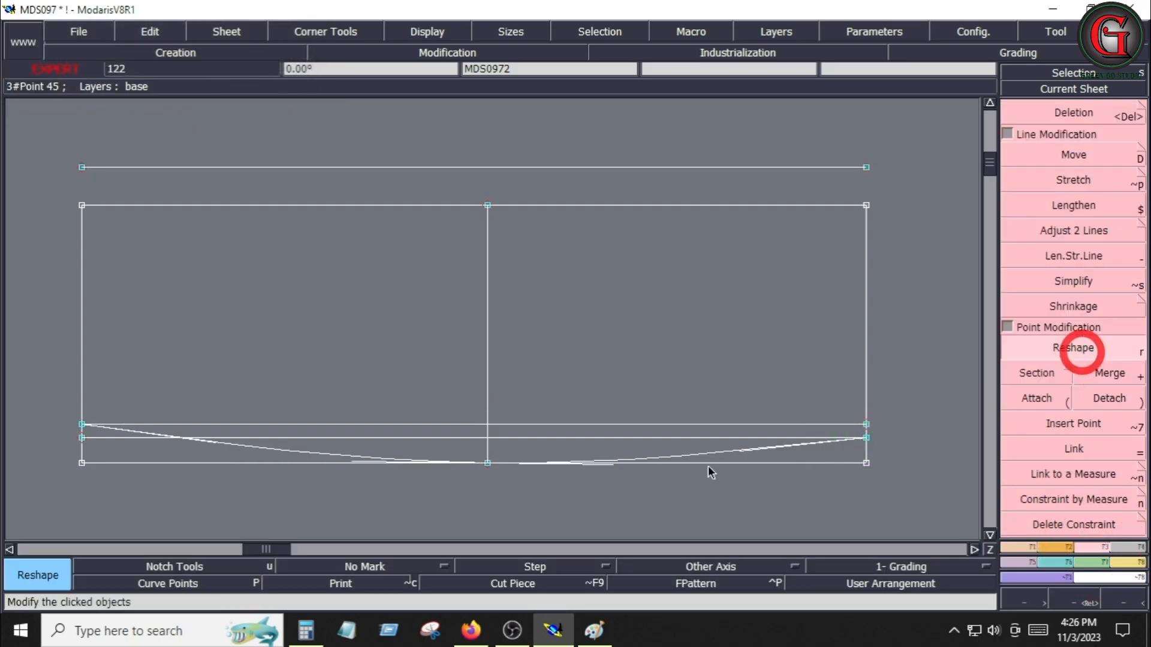
click(200, 433)
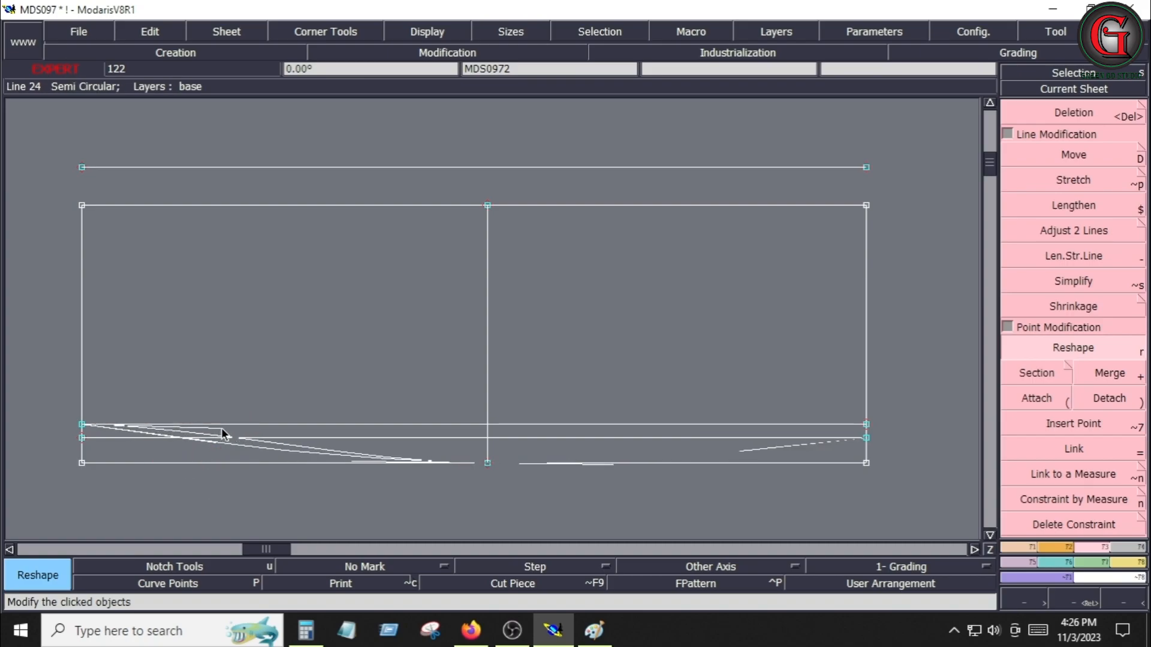
click(252, 426)
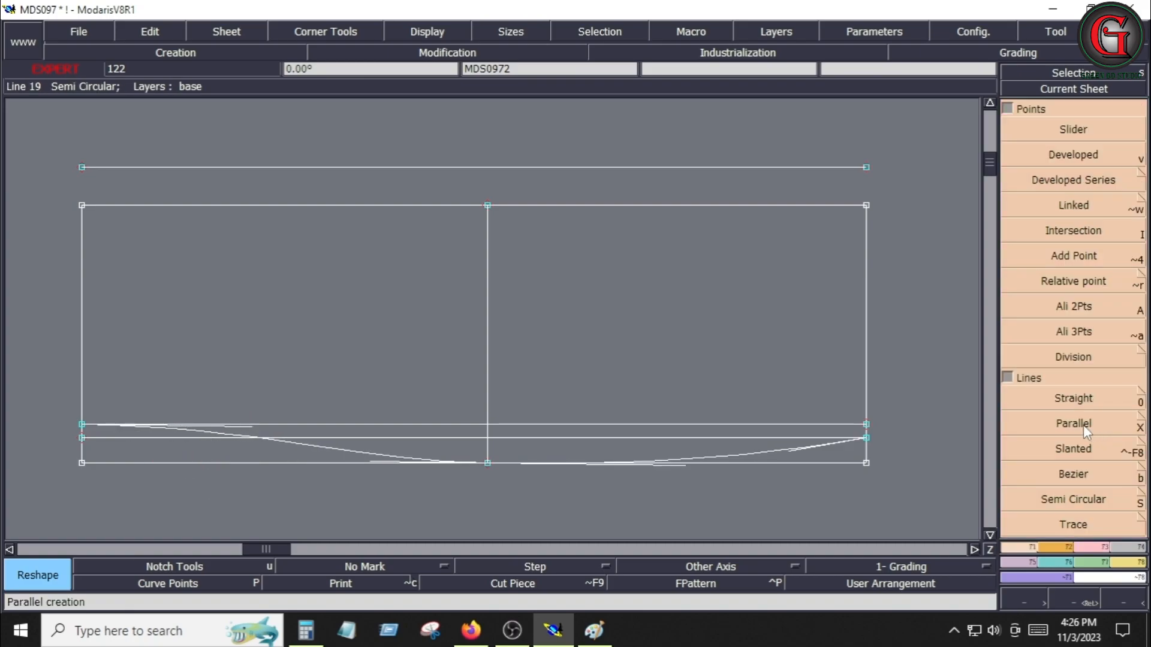
Step: Create a parallel line outside the rectangle's right edge at a distance of -0.75 inch
click(1084, 425)
click(865, 303)
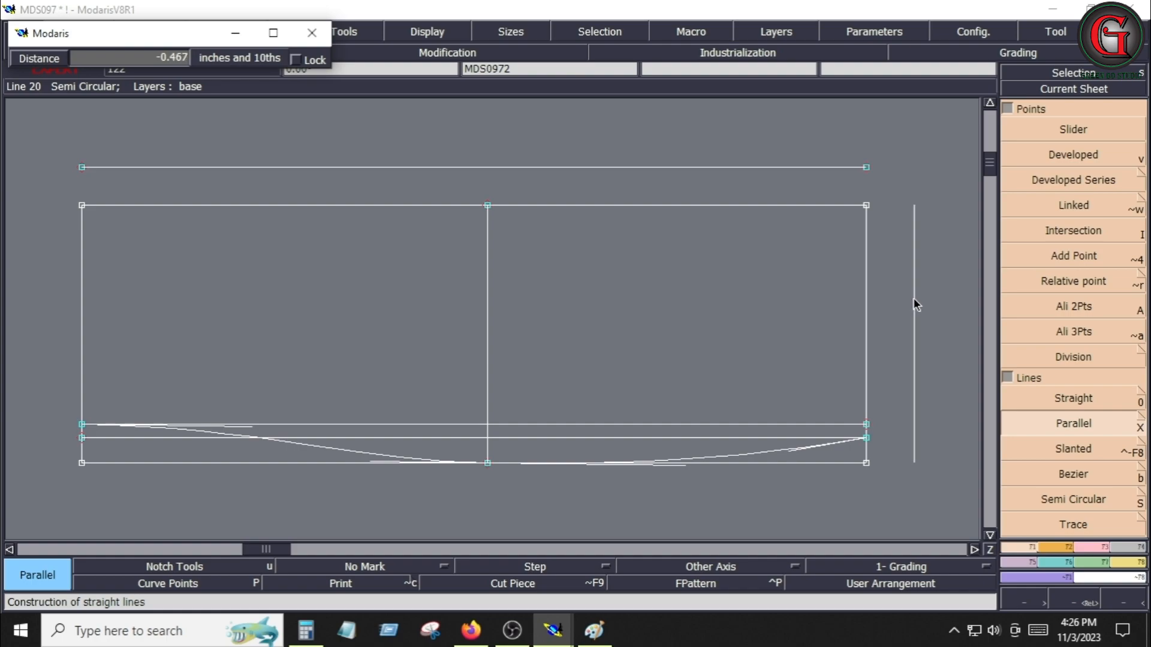
key(Down)
text(-.75)
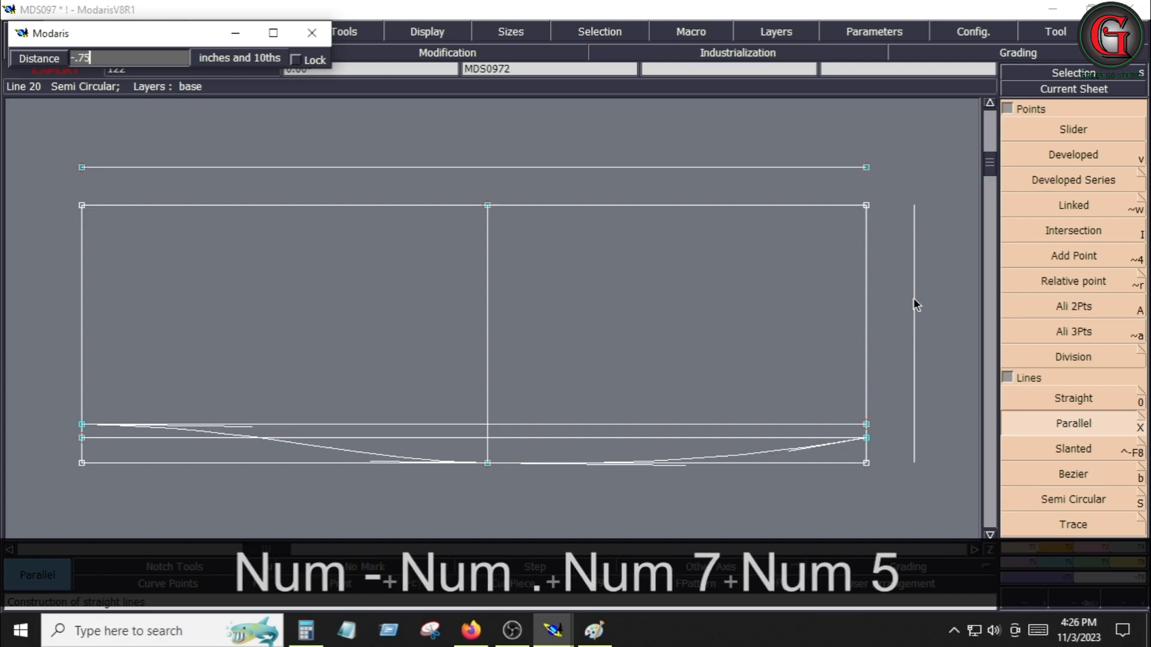
key(Return)
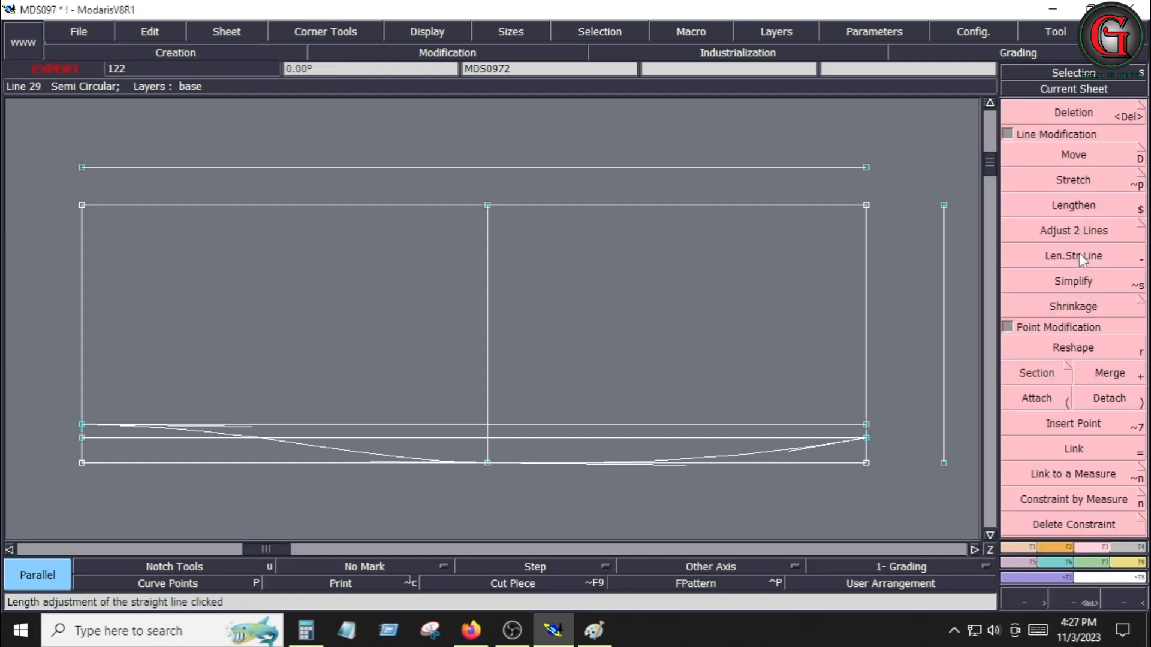
Step: Lengthen the outer vertical guide line upward, well past the level of the horizontal line above the rectangle
click(1079, 256)
click(945, 209)
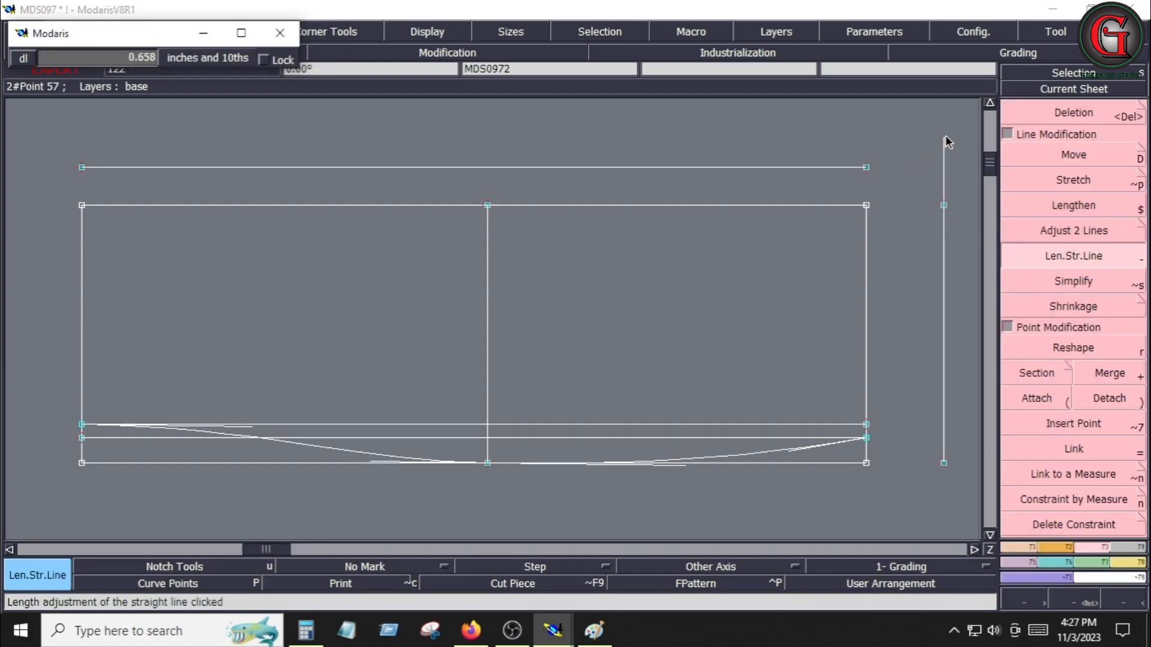
click(947, 106)
Step: Draw the collar point line with Bezier, 3.000 inches long, from the bottom curve's right end up to the outer vertical guide
click(1032, 547)
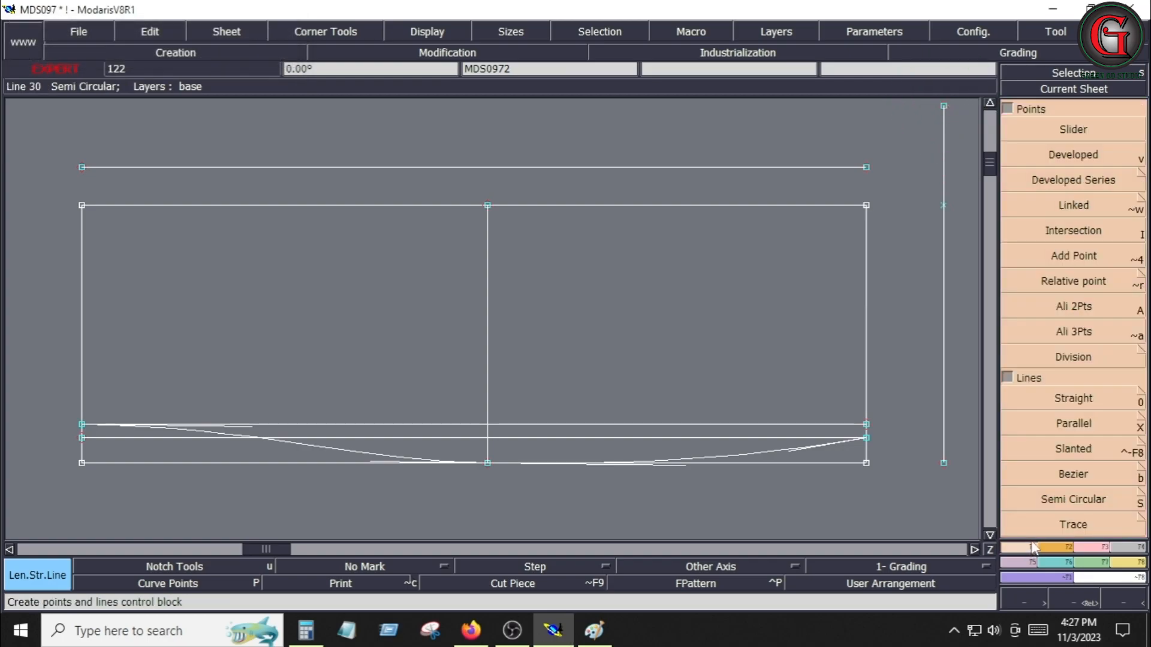
click(1080, 473)
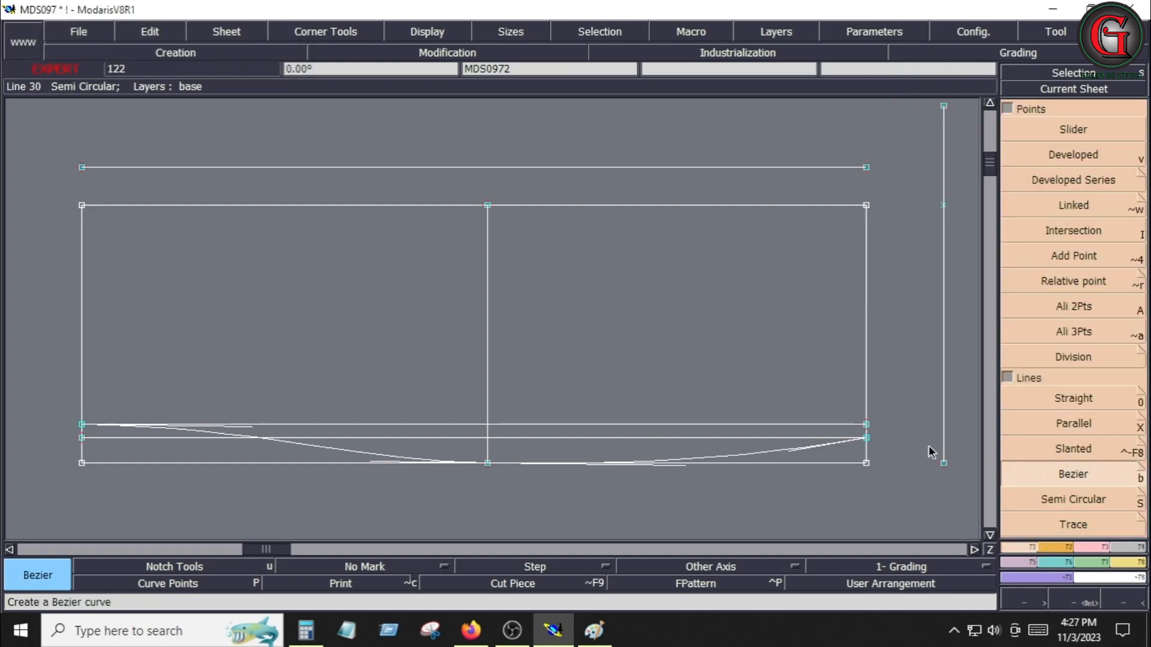
click(866, 438)
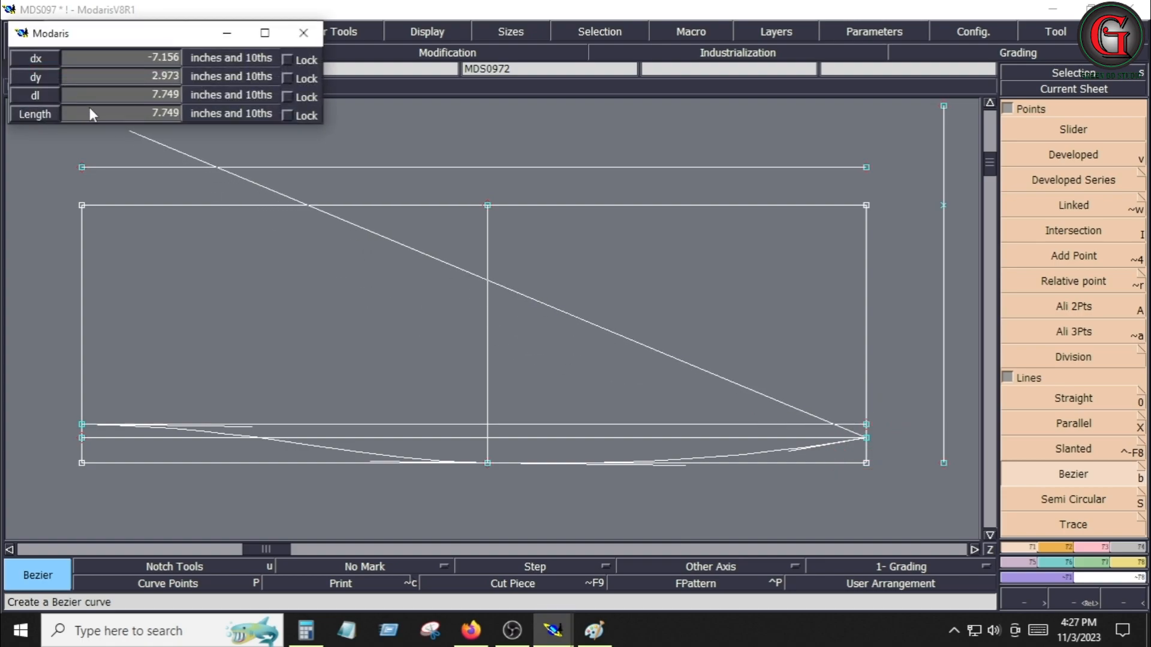
click(77, 94)
text(3.000)
key(Return)
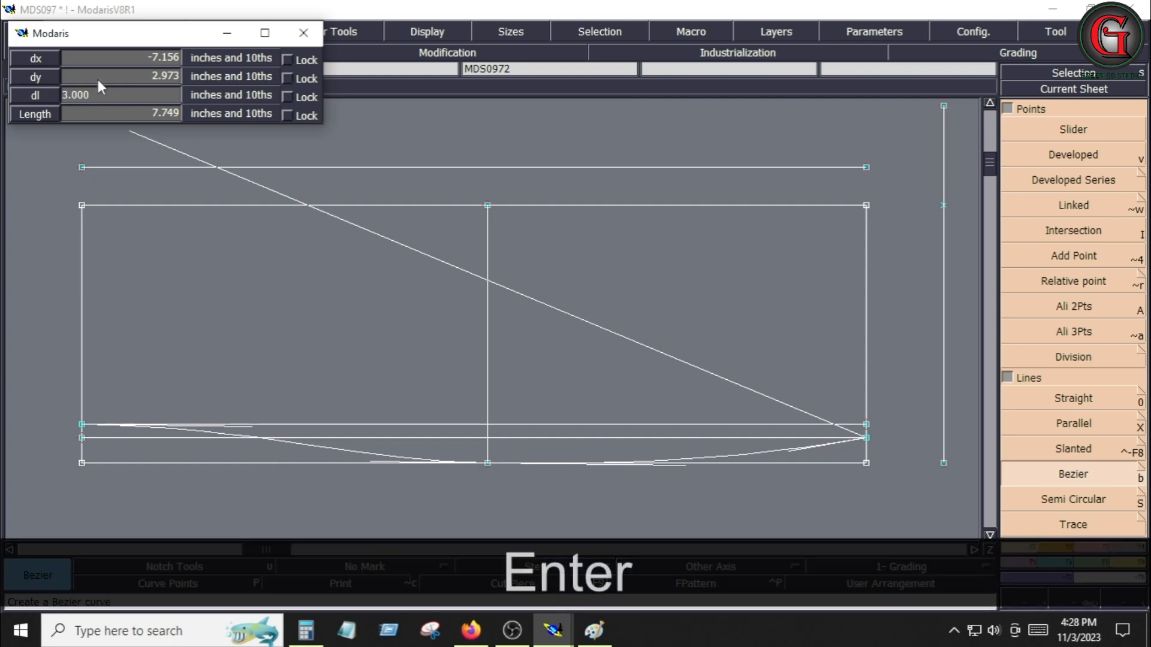
click(943, 144)
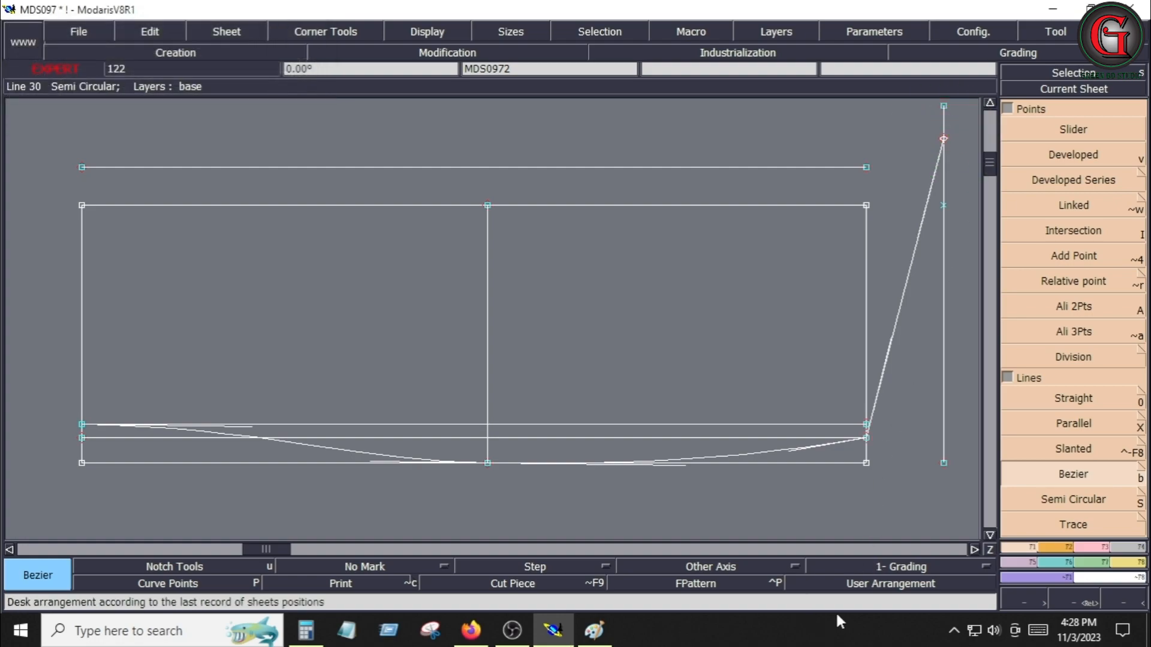
Step: Draw a Bezier curve between the collar point tip and the upper line's left end, and connect that end to the rectangle's upper-left corner
click(1077, 479)
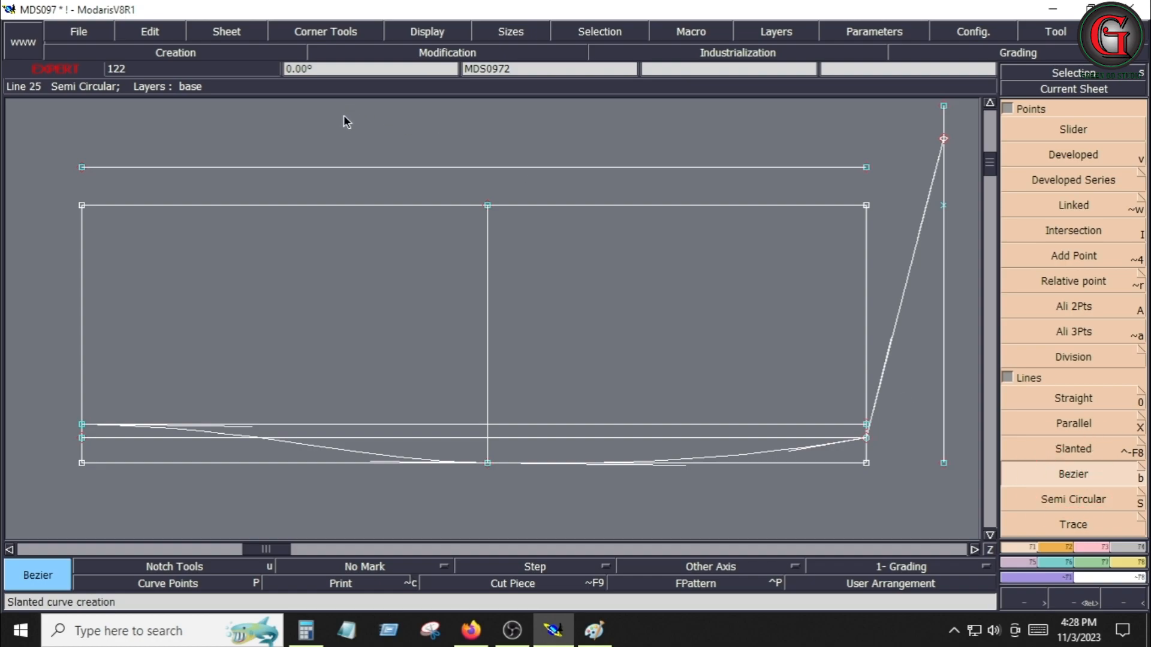
click(83, 169)
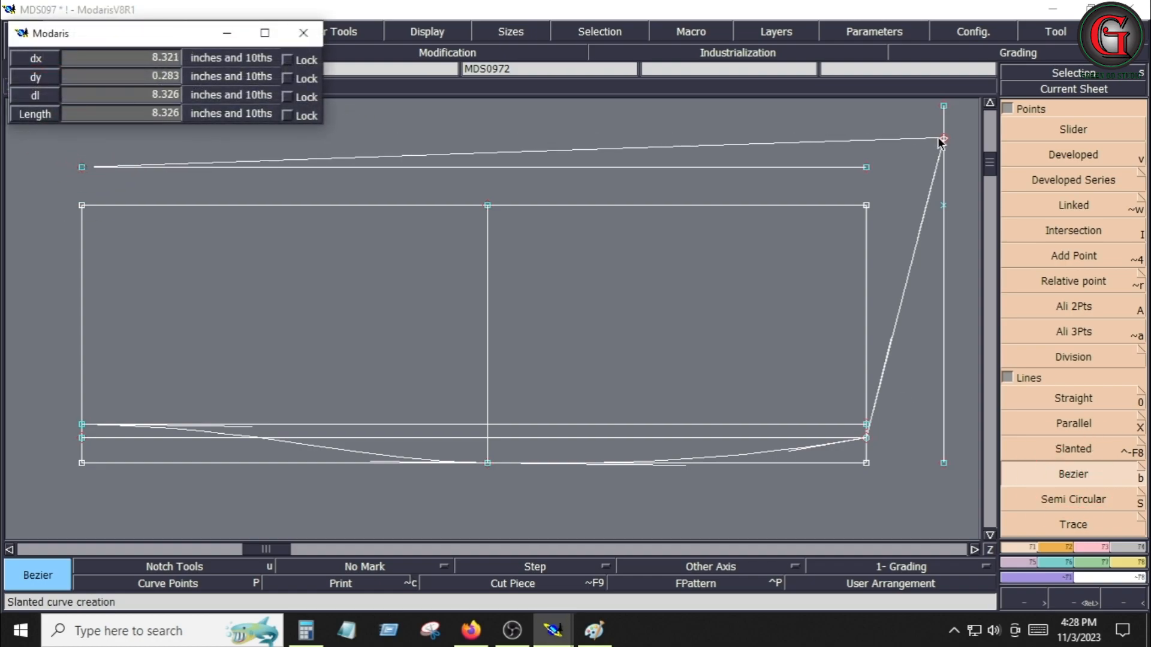
click(82, 168)
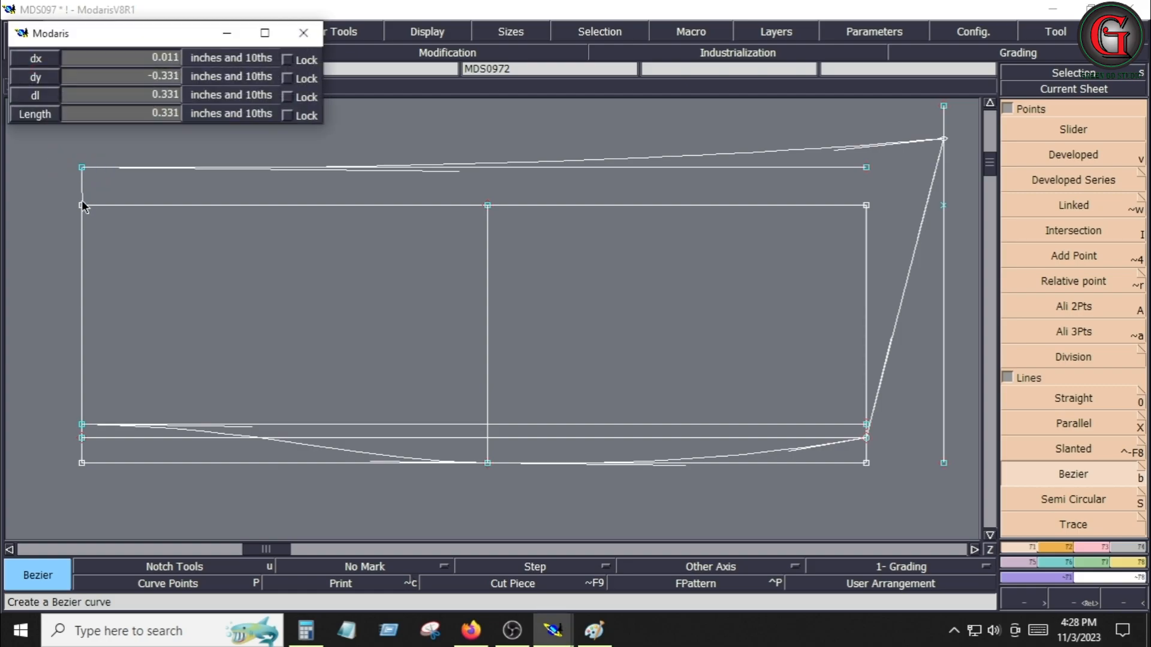
click(82, 203)
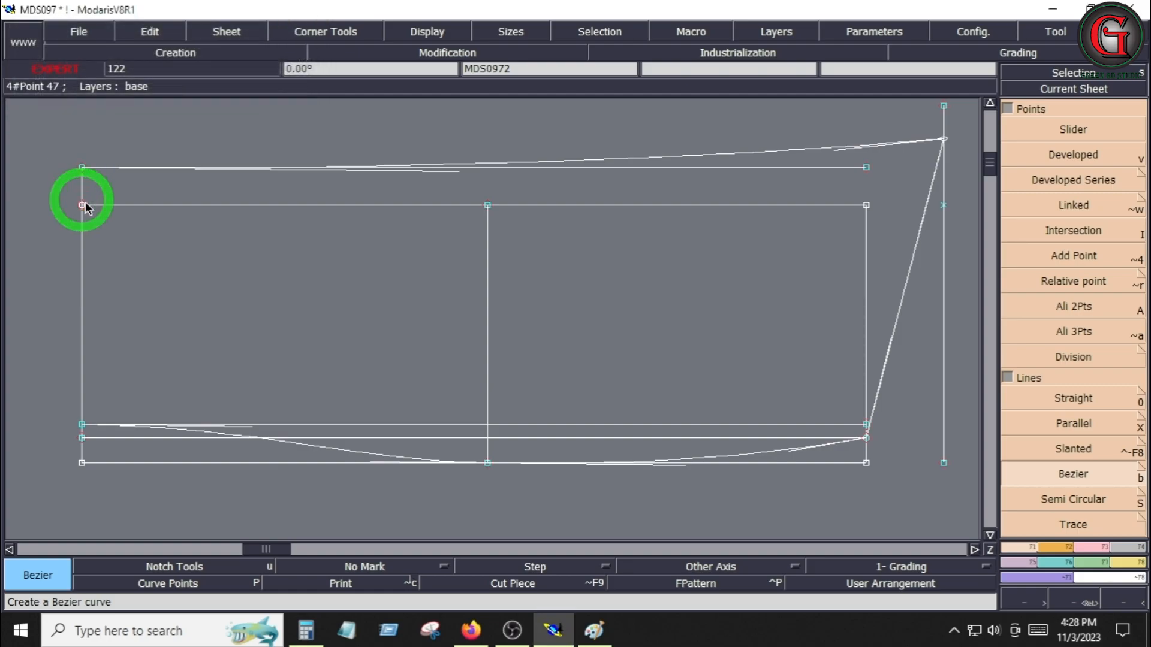
Step: Extract the half collar as a seam piece, including all areas enclosed by the outer curves and the collar point line
click(1138, 551)
click(1052, 504)
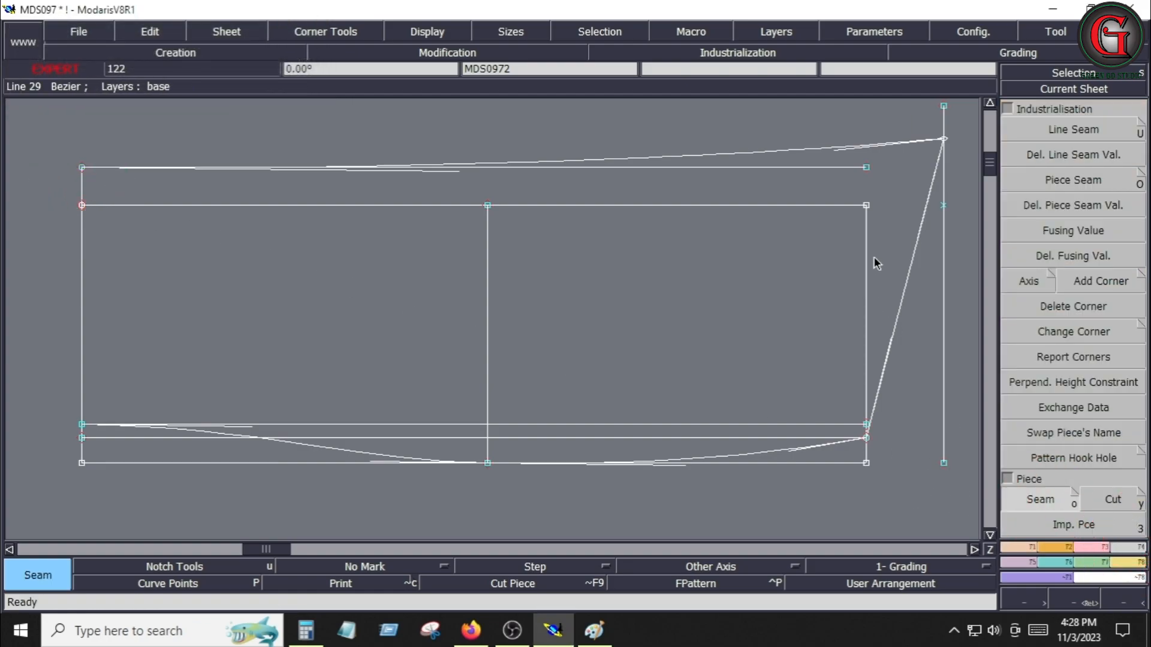
click(881, 178)
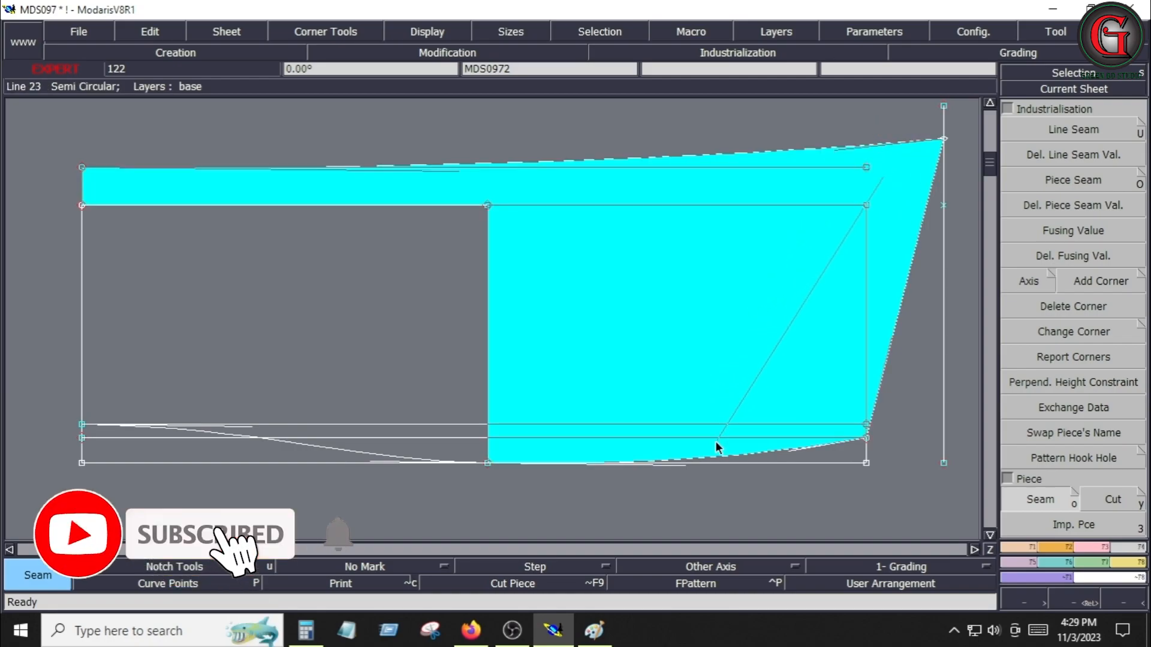
click(468, 442)
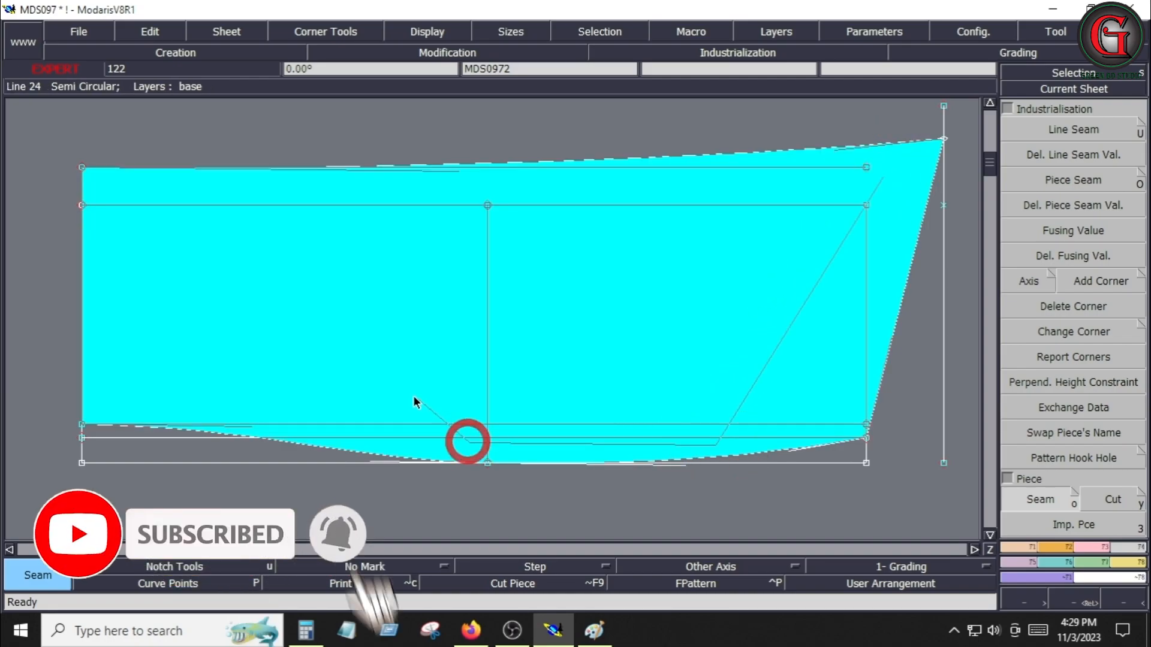
right_click(376, 350)
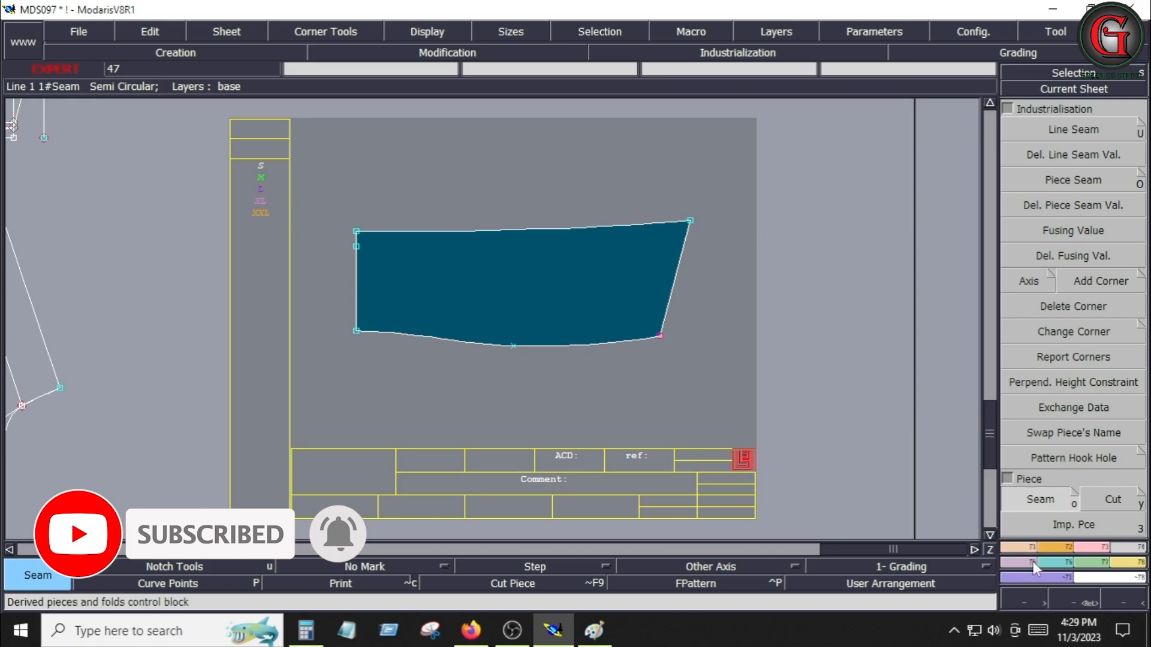
Step: Create the full collar piece with Sym 2Pts, using the two ends of the half collar's straight centre edge as the symmetry axis
click(1036, 564)
click(1074, 214)
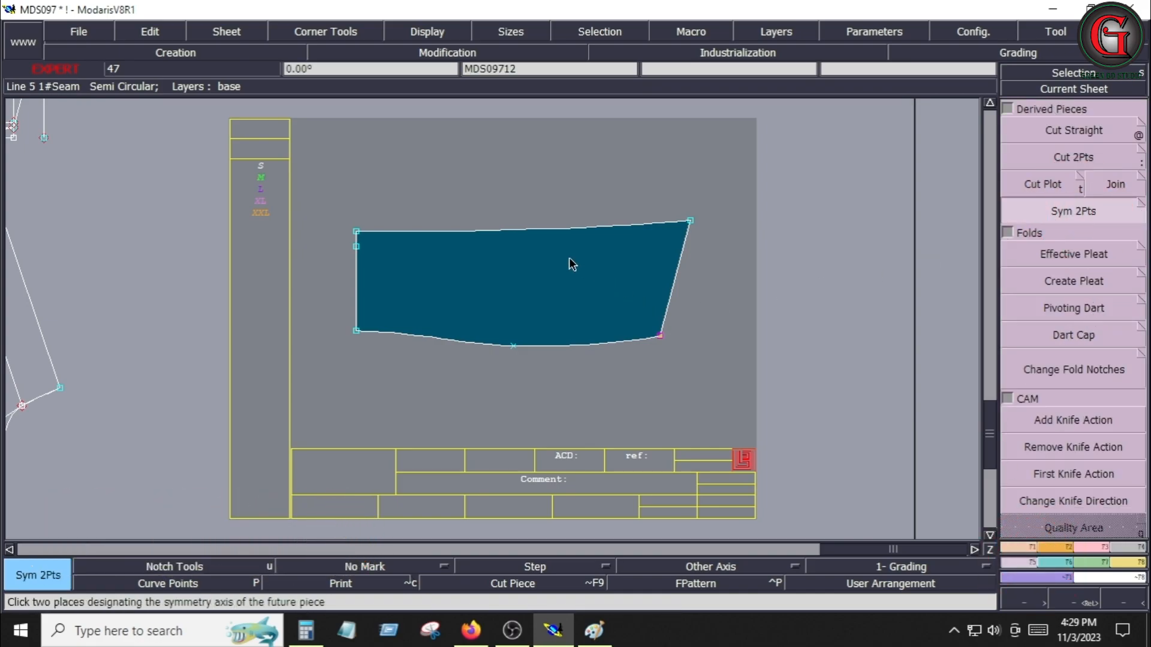
ctrl+click(356, 231)
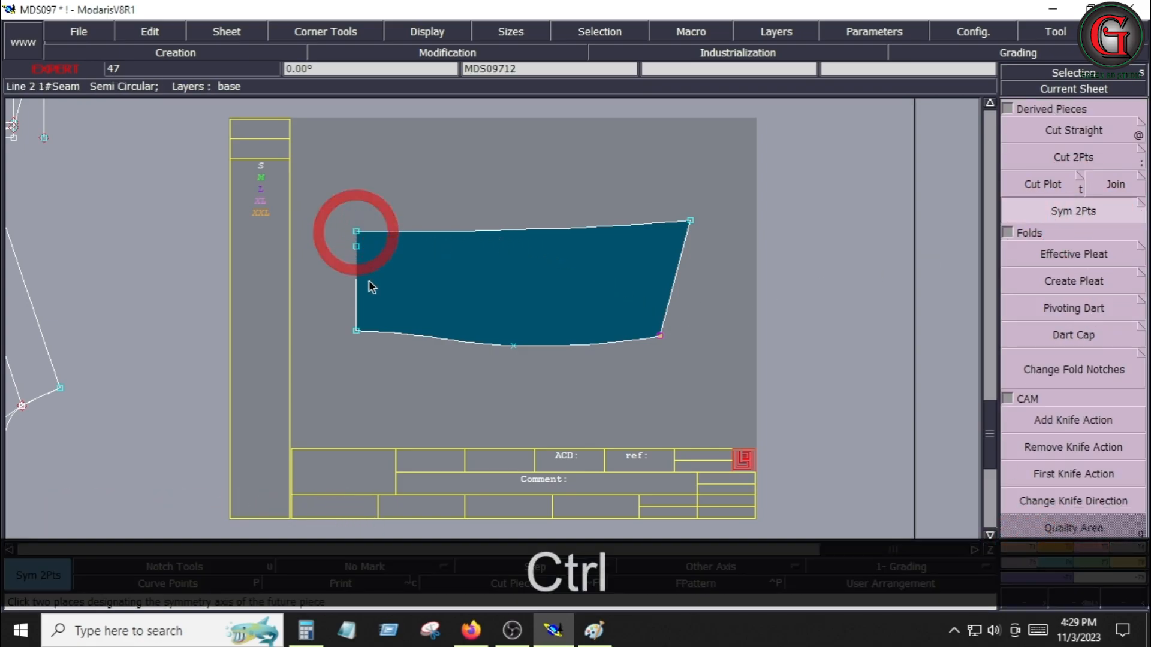
ctrl+click(355, 332)
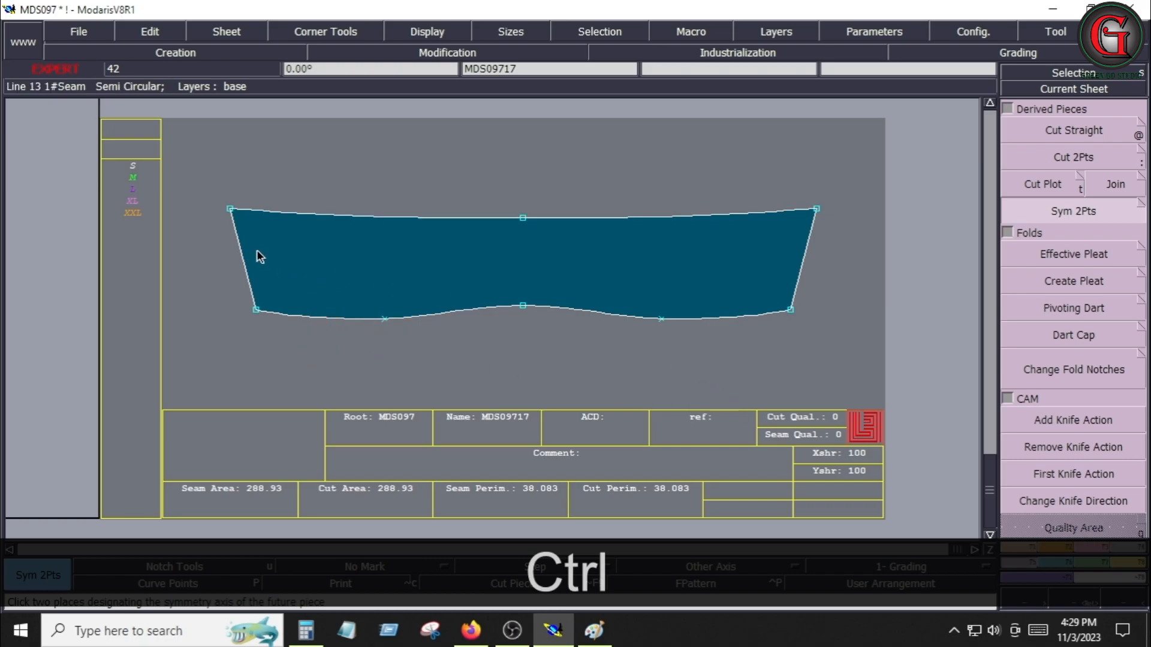
Step: Display the full collar's curve points and reshape the lower edge by moving the curve point just right of centre about 0.17 inch
key(Return)
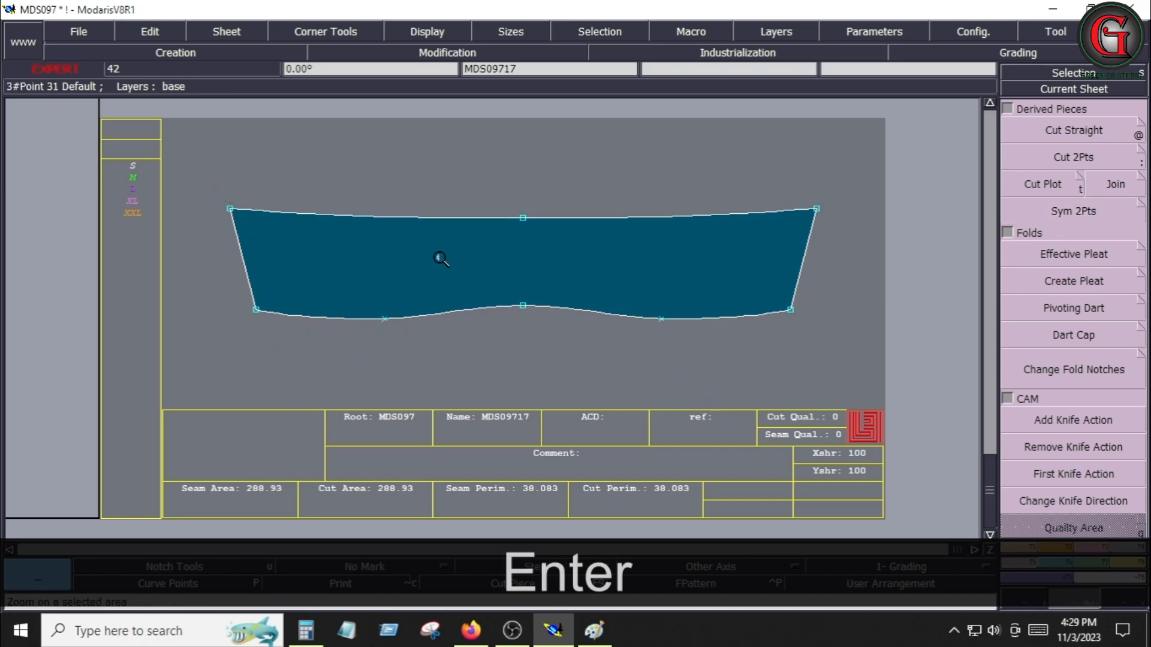
click(216, 191)
click(820, 337)
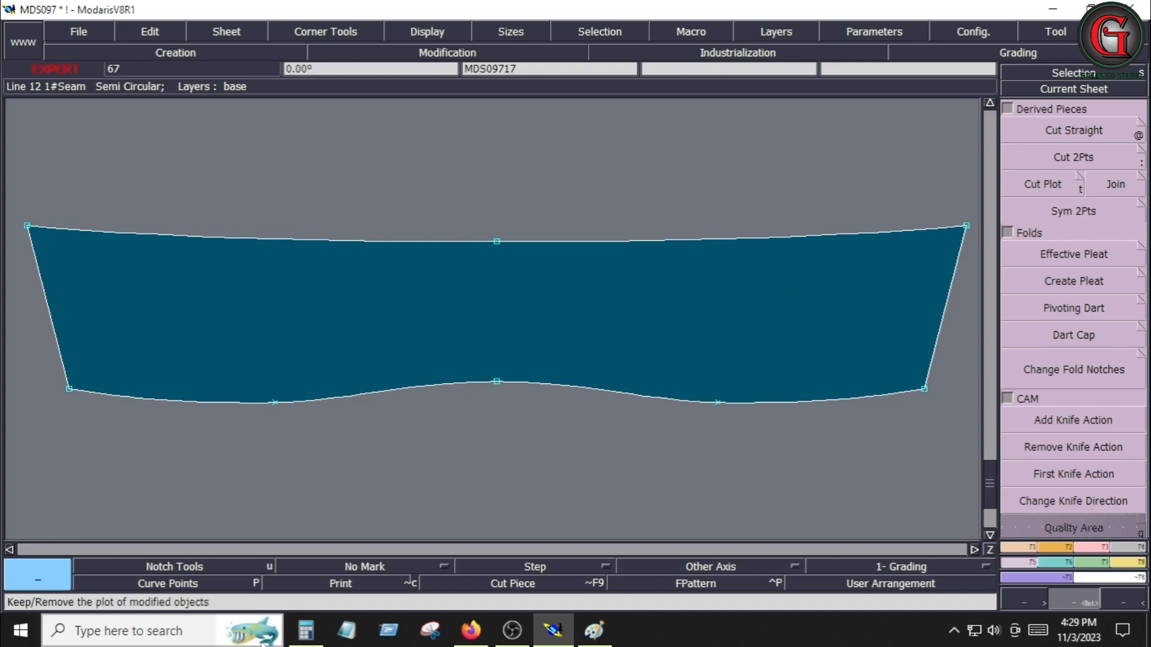
click(168, 585)
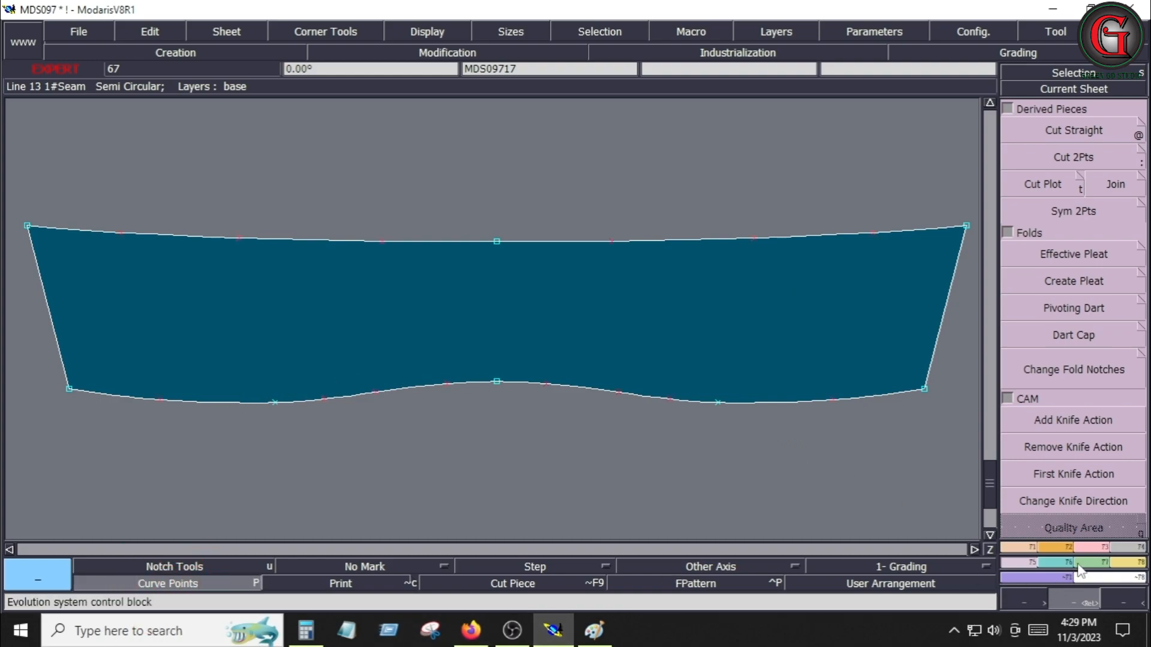
click(1096, 547)
click(1073, 347)
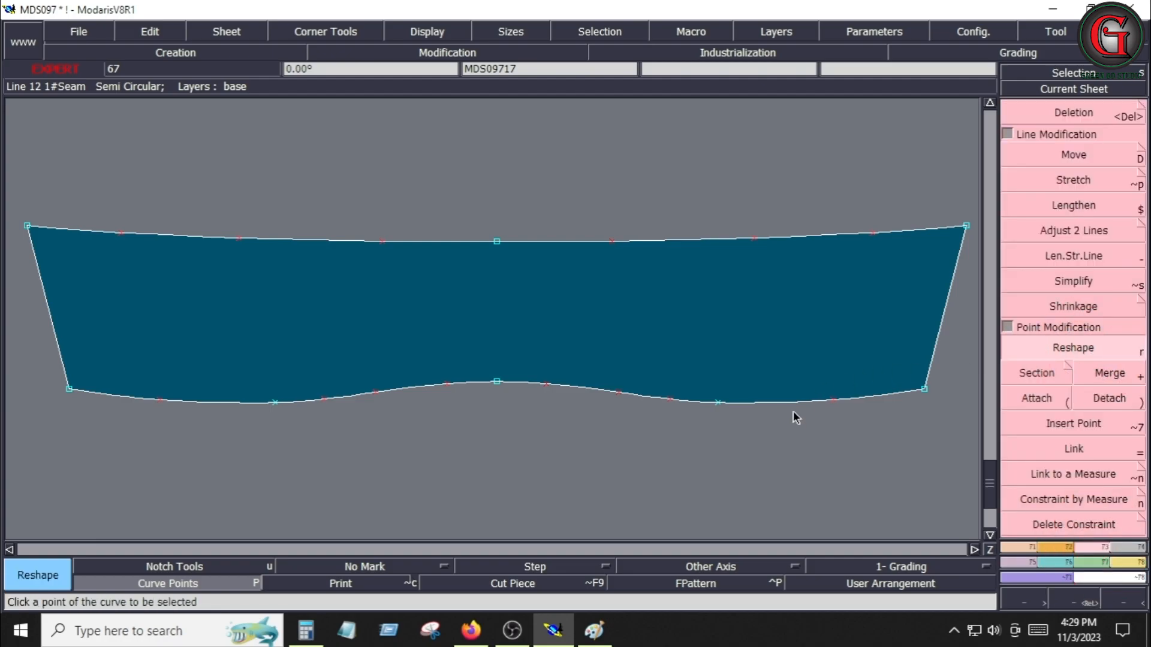
click(546, 384)
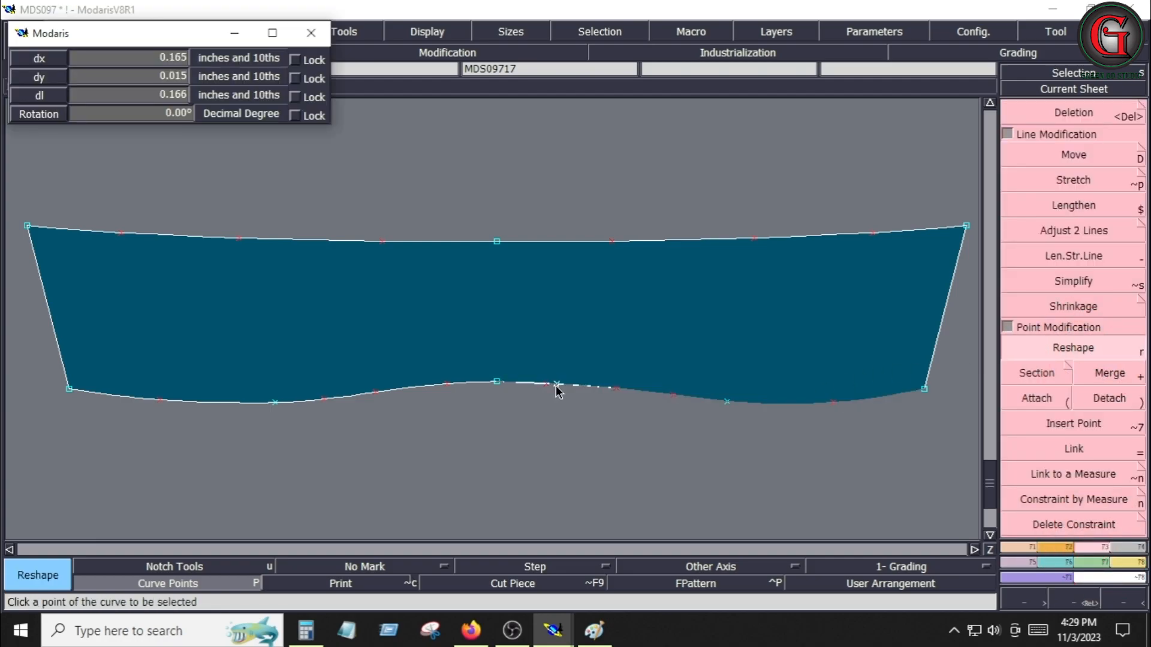
click(556, 386)
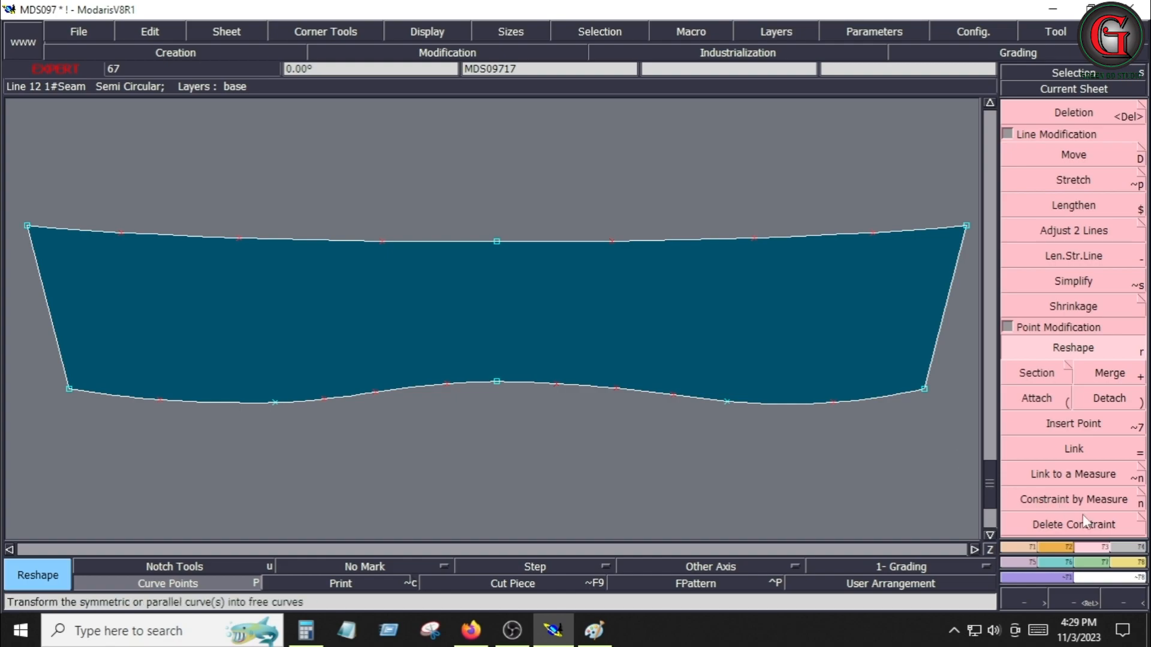
Step: Add a dynamic length measure along the full collar's lower edge, from the right-hand shoulder mark to the lower right corner
click(1125, 559)
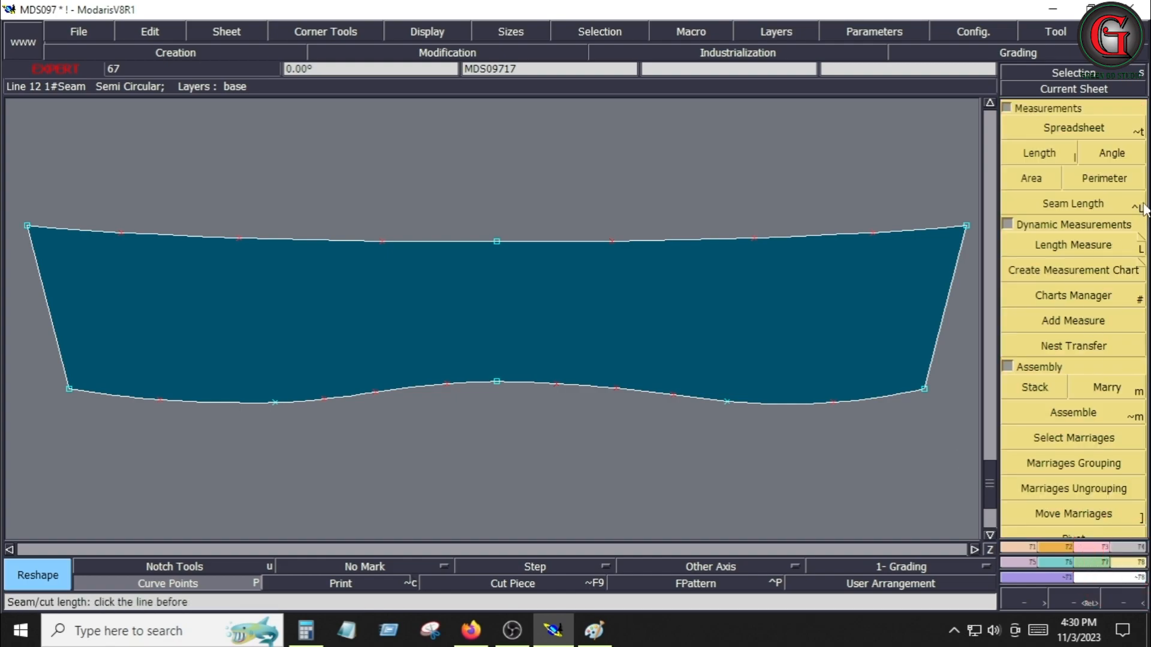
click(1137, 246)
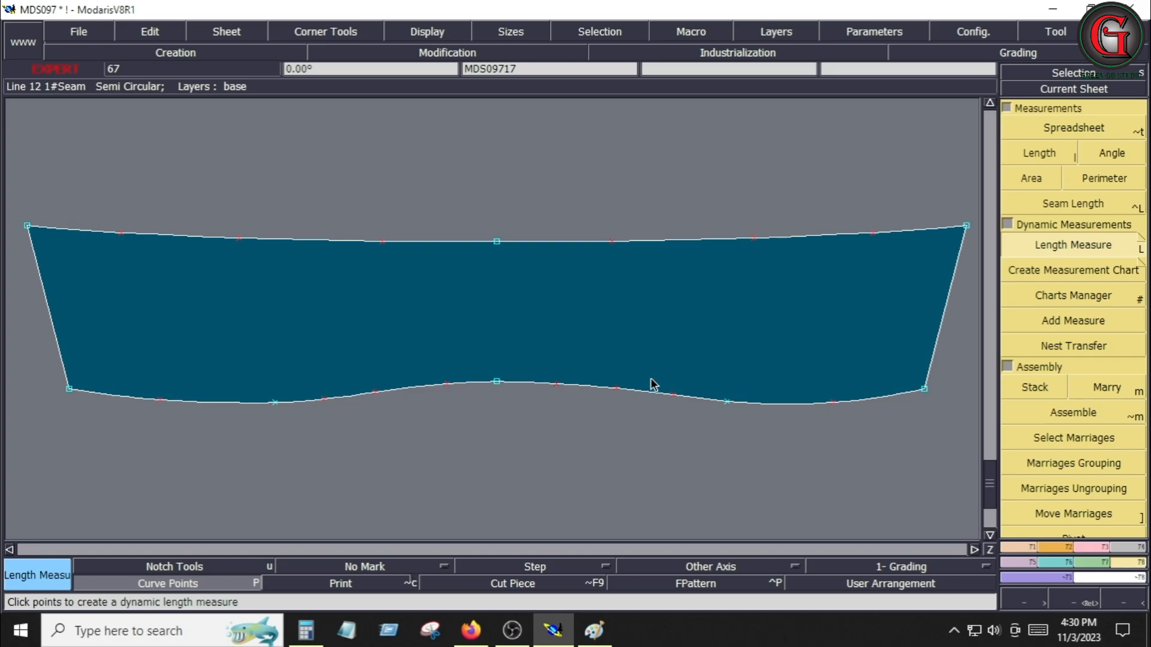
click(728, 403)
click(923, 392)
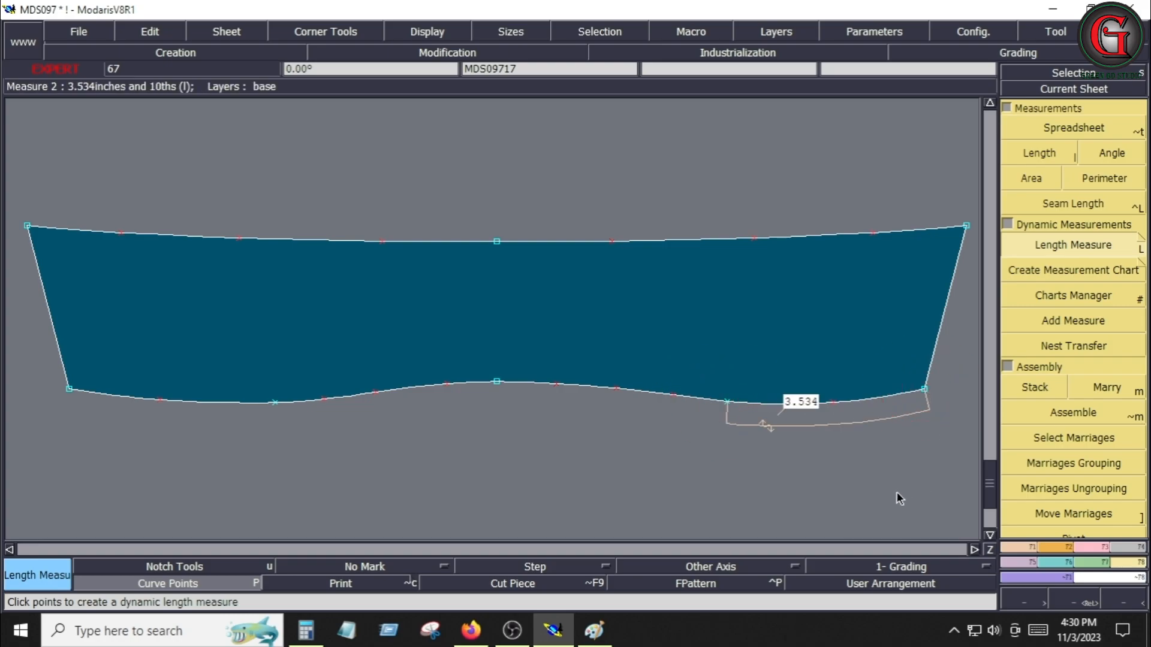
Step: Check the neckline measure on the base pattern and reshape the collar's right shoulder mark so its measured edge segment is 3.677 inches
click(1079, 546)
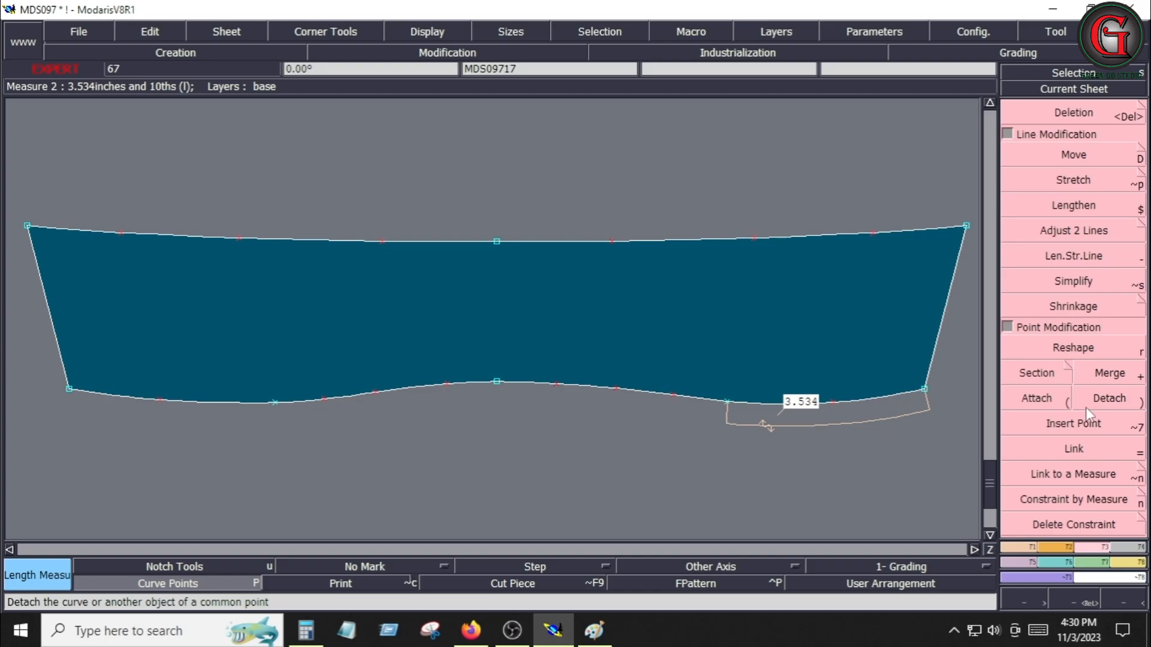
click(1080, 358)
key(j)
click(584, 448)
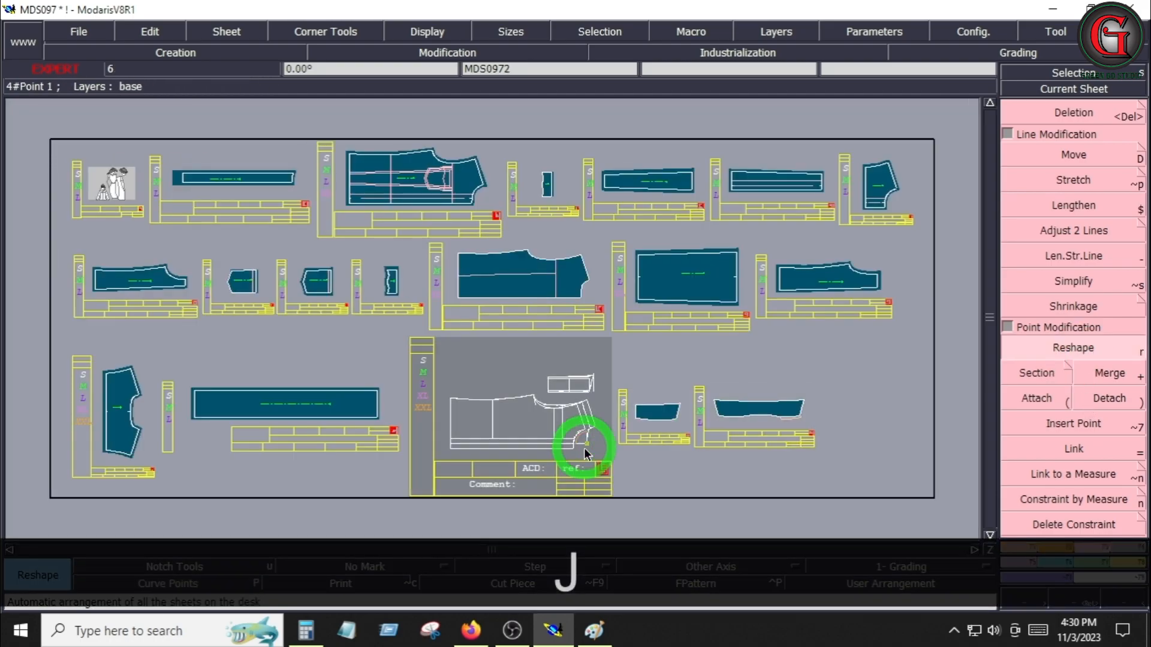
key(Home)
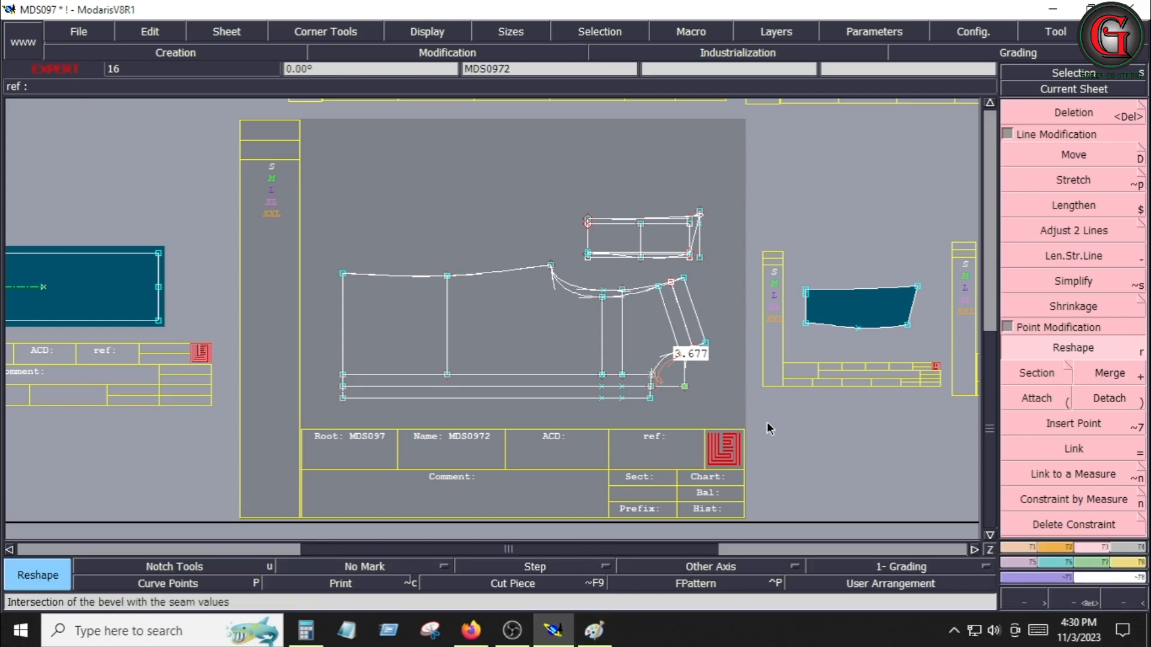
key(Page_Down)
key(Page_Down)
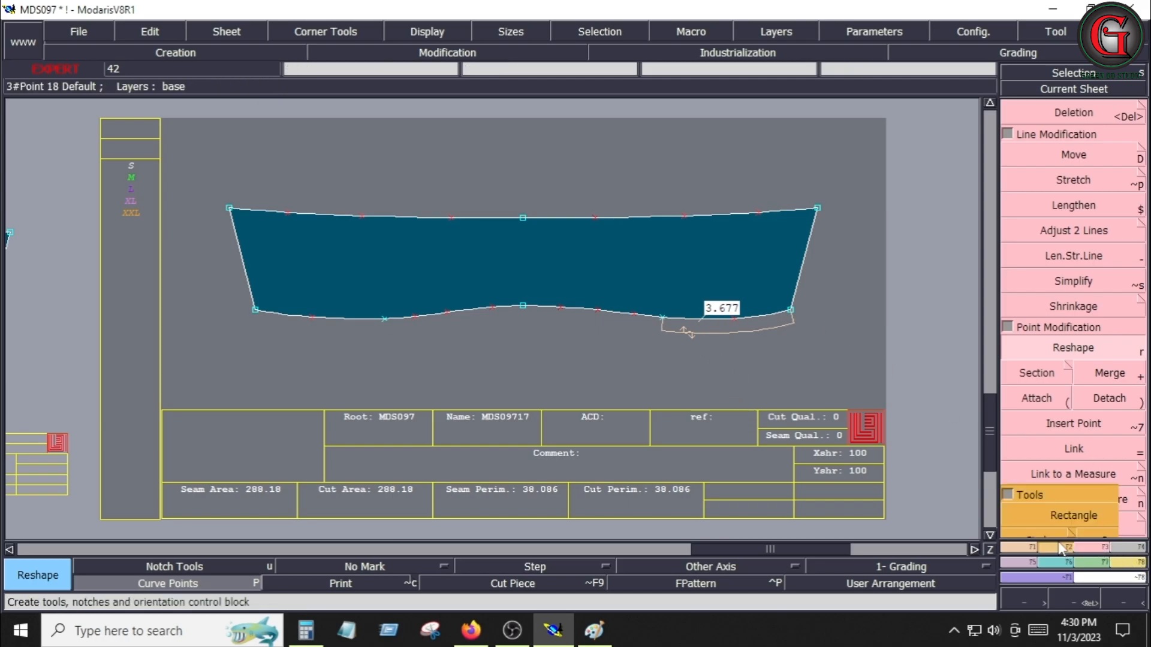
Step: Place a notch on the shoulder mark in the right half of the collar's lower edge
click(737, 52)
click(1069, 129)
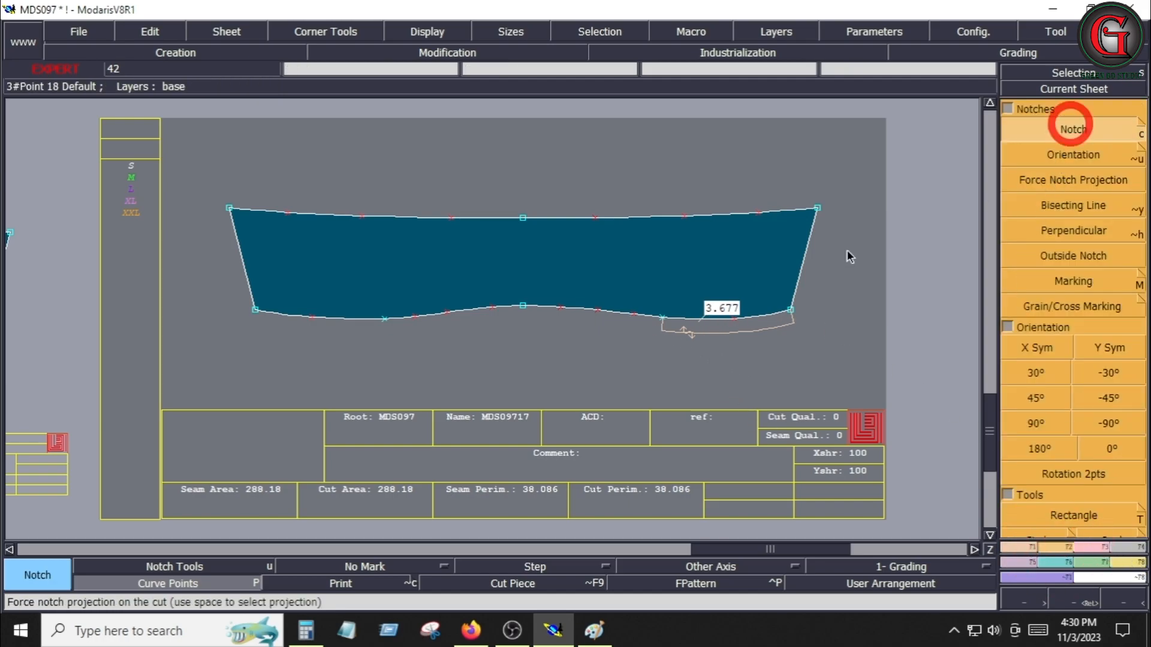
click(662, 316)
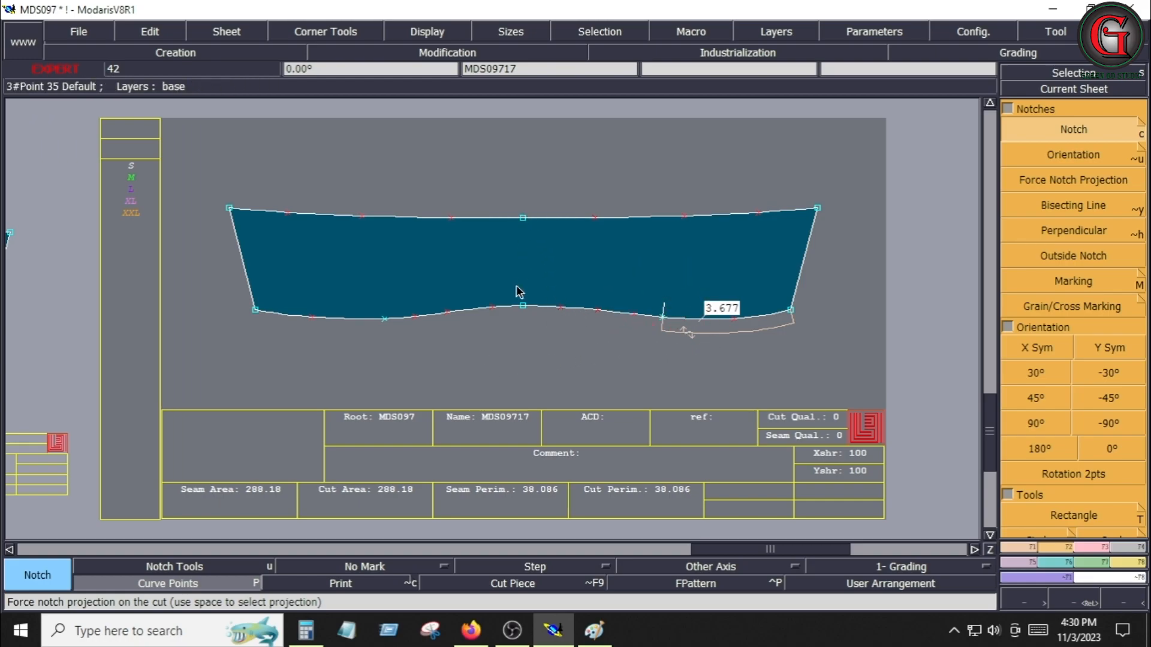
Step: Draw a Bezier centre line between the midpoints of the lower and upper edges, and extract the collar's right half as a seam piece
click(1015, 546)
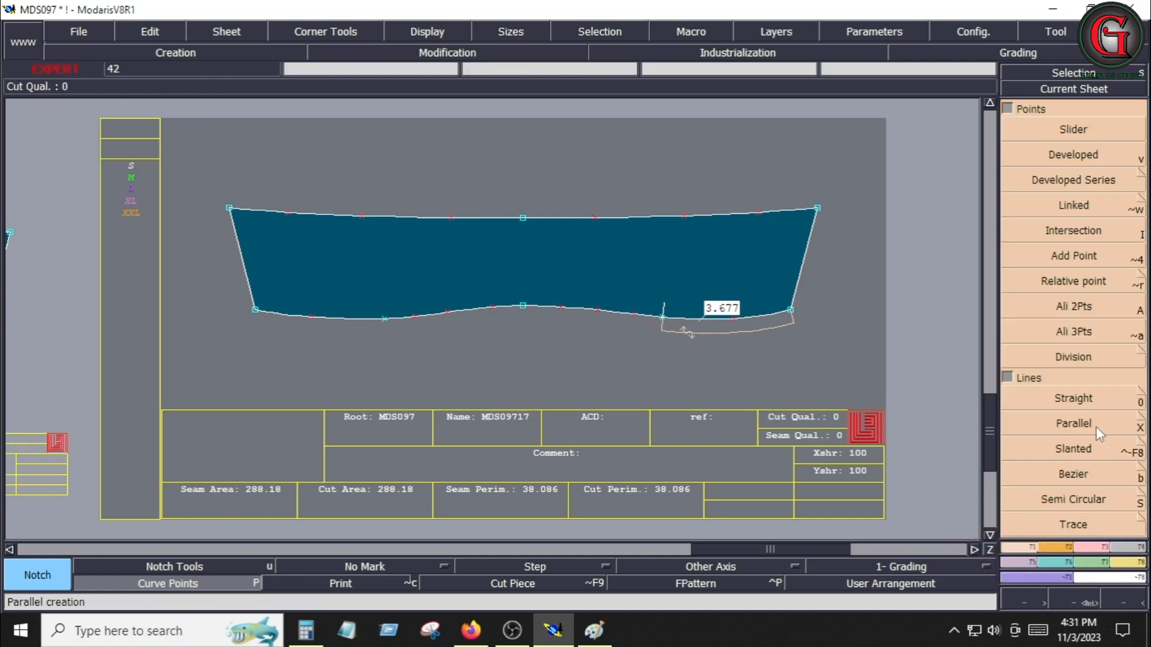
click(1060, 476)
click(523, 305)
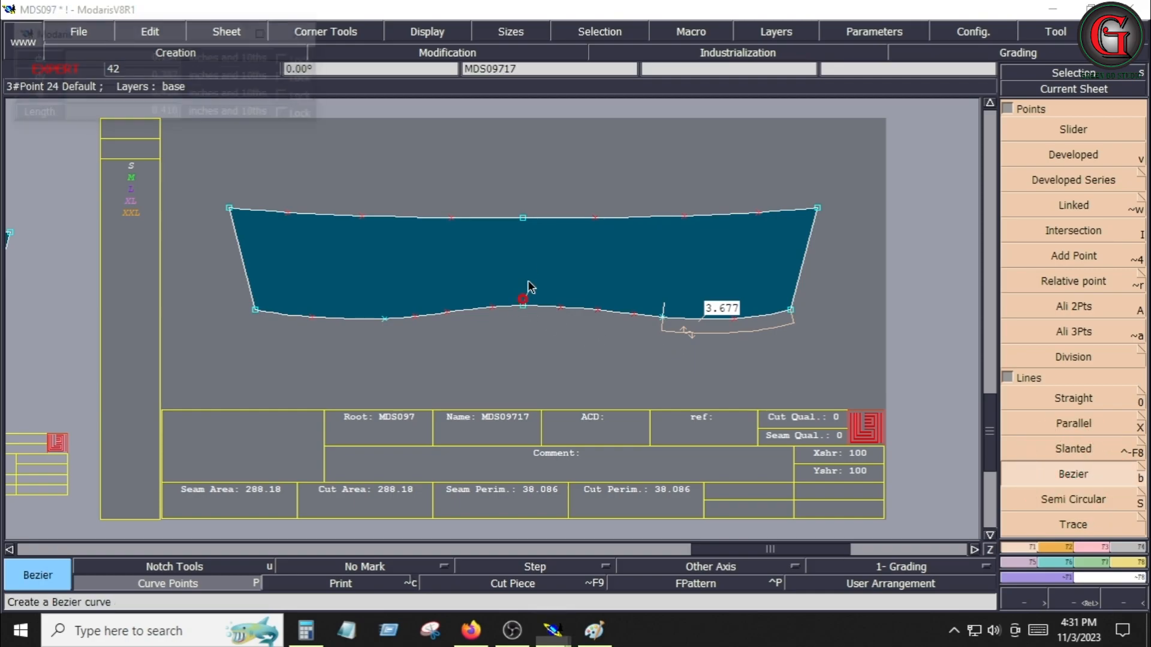
click(522, 220)
key(o)
right_click(660, 282)
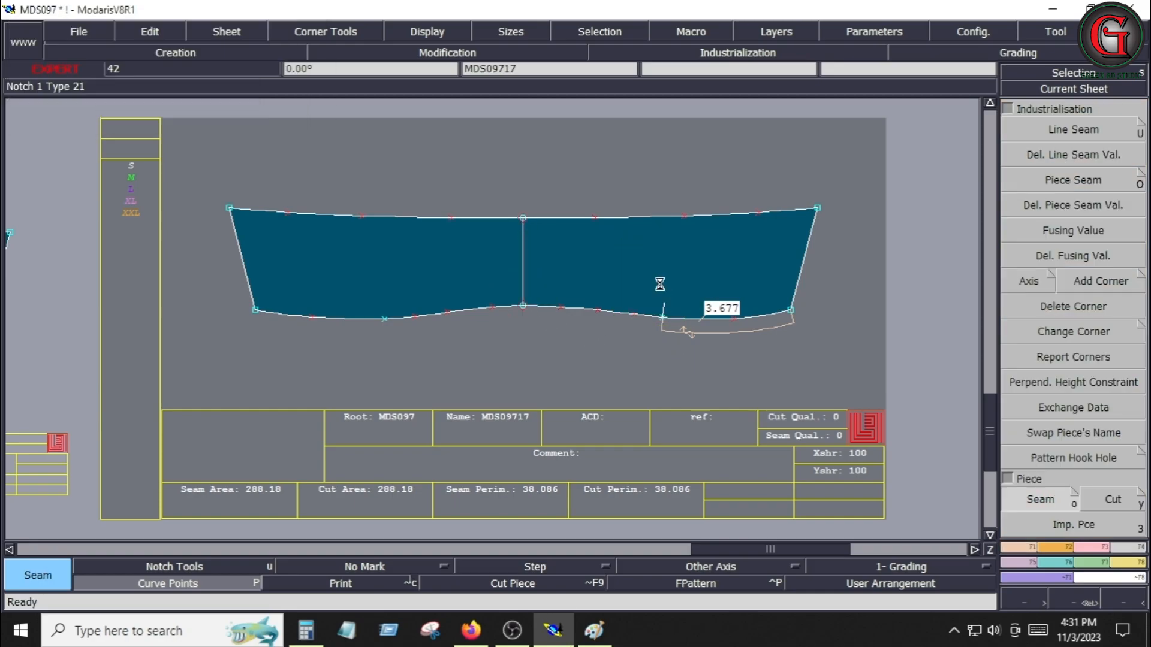
Step: Arrange all sheets and delete the old half collar and the old full collar, keeping the notched half
key(j)
key(shift+z)
key(shift+z)
click(610, 425)
click(548, 429)
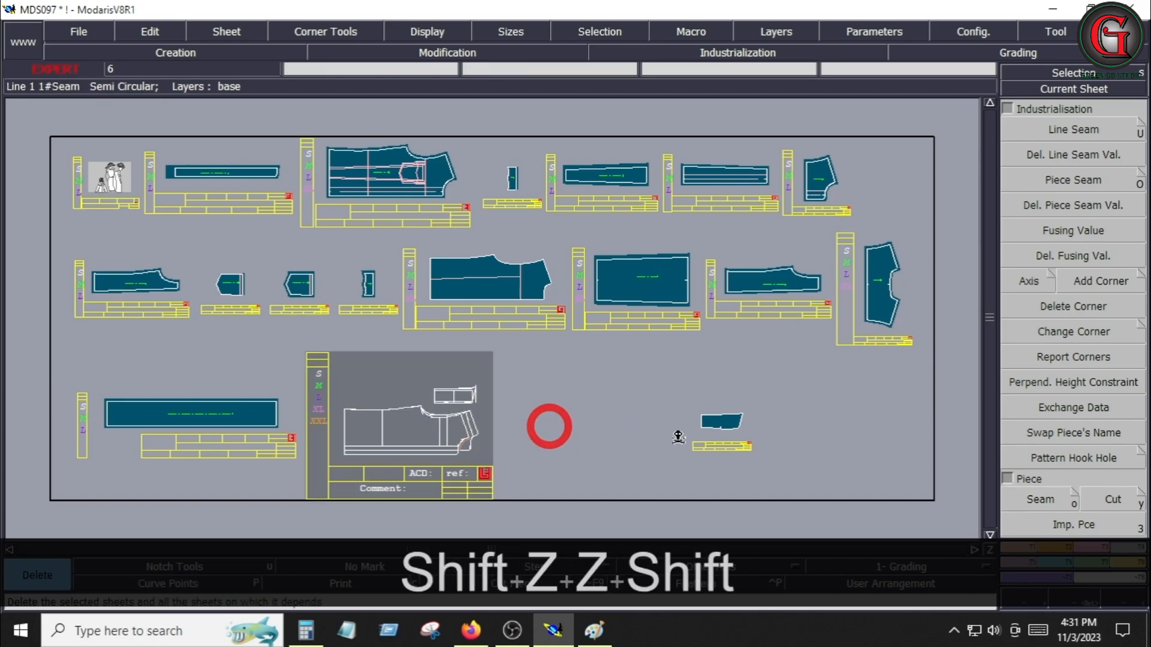
Step: Create a full collar from the notched half with Sym 2Pts, using the ends of its straight centre edge as the symmetry axis
key(Home)
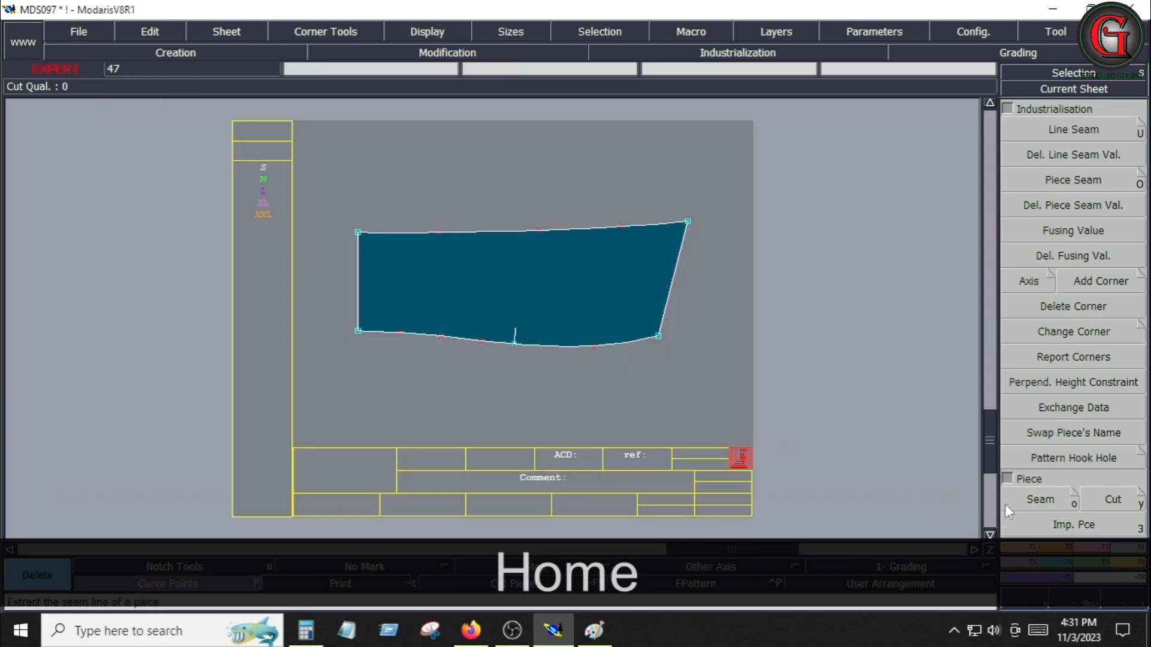
click(1023, 559)
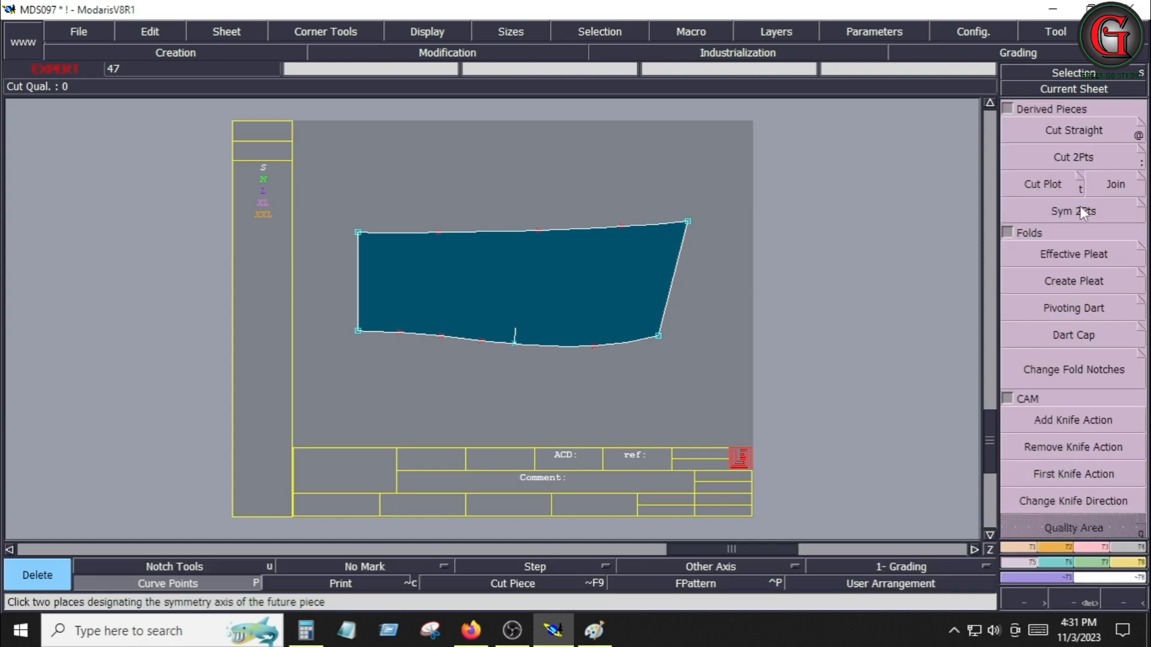
click(1080, 206)
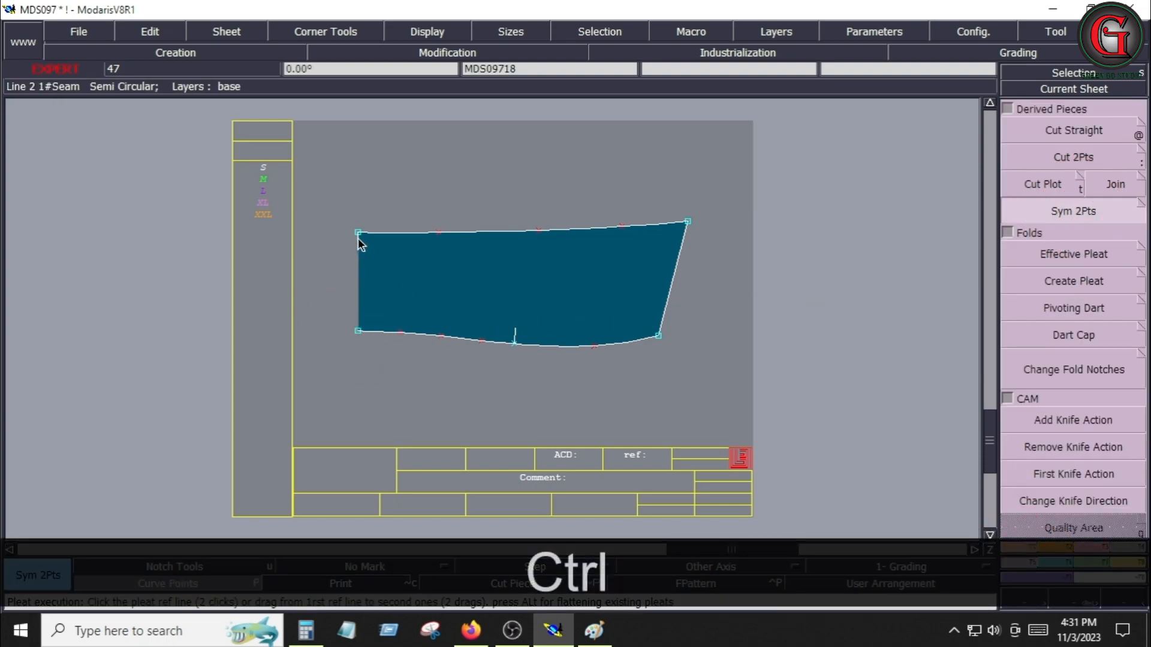
key(ctrl)
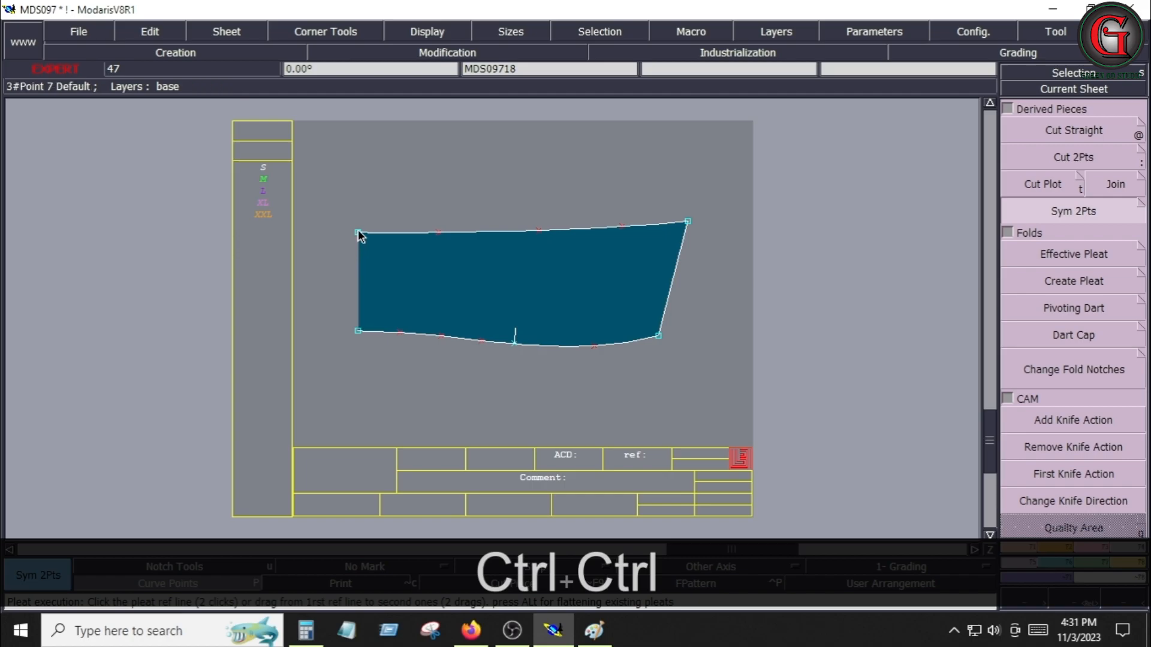
click(358, 231)
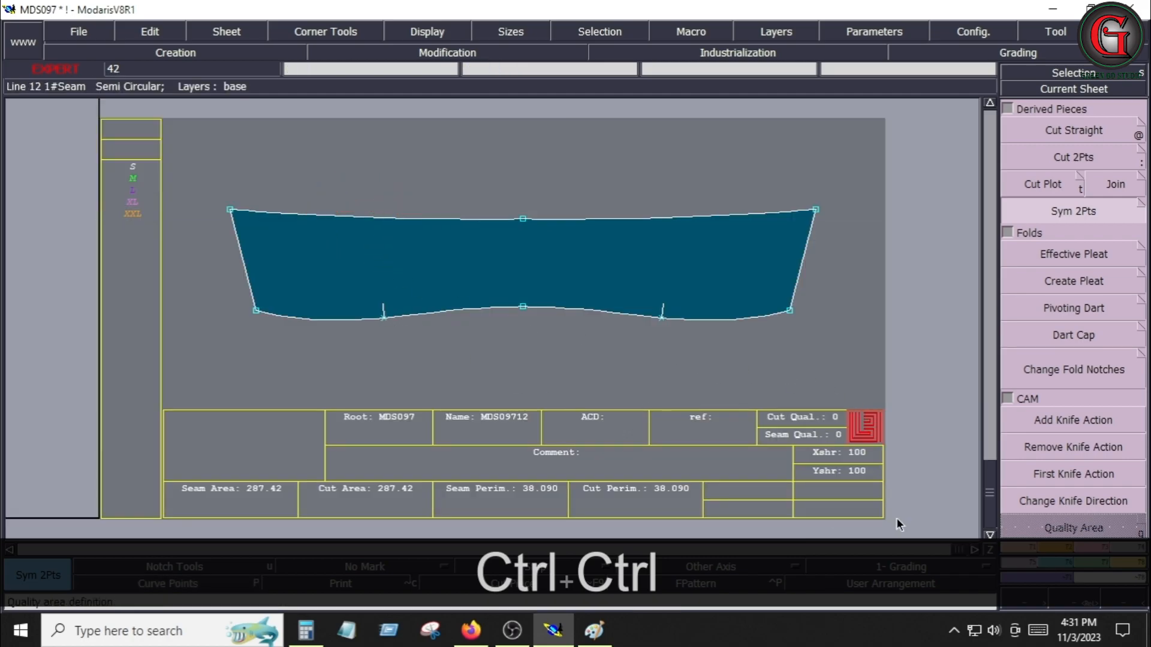
Step: Apply a line seam allowance of 0.4 inch at both beginning and end to the new full collar's lower edge
click(1128, 548)
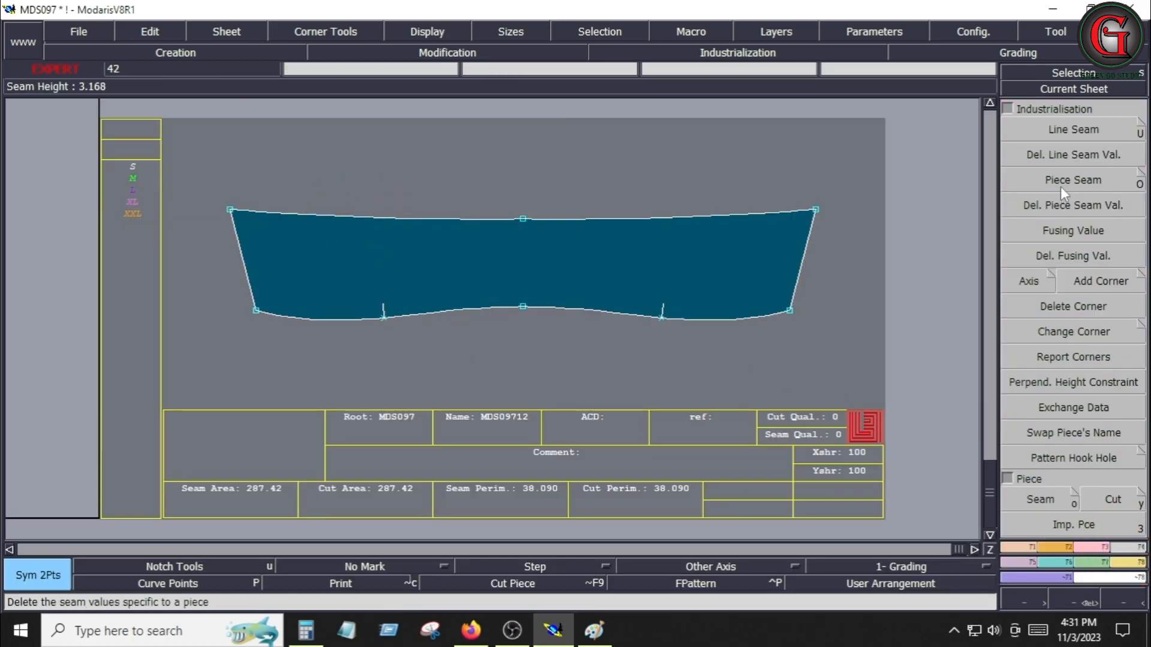
click(1055, 136)
drag(669, 363, 832, 383)
click(741, 319)
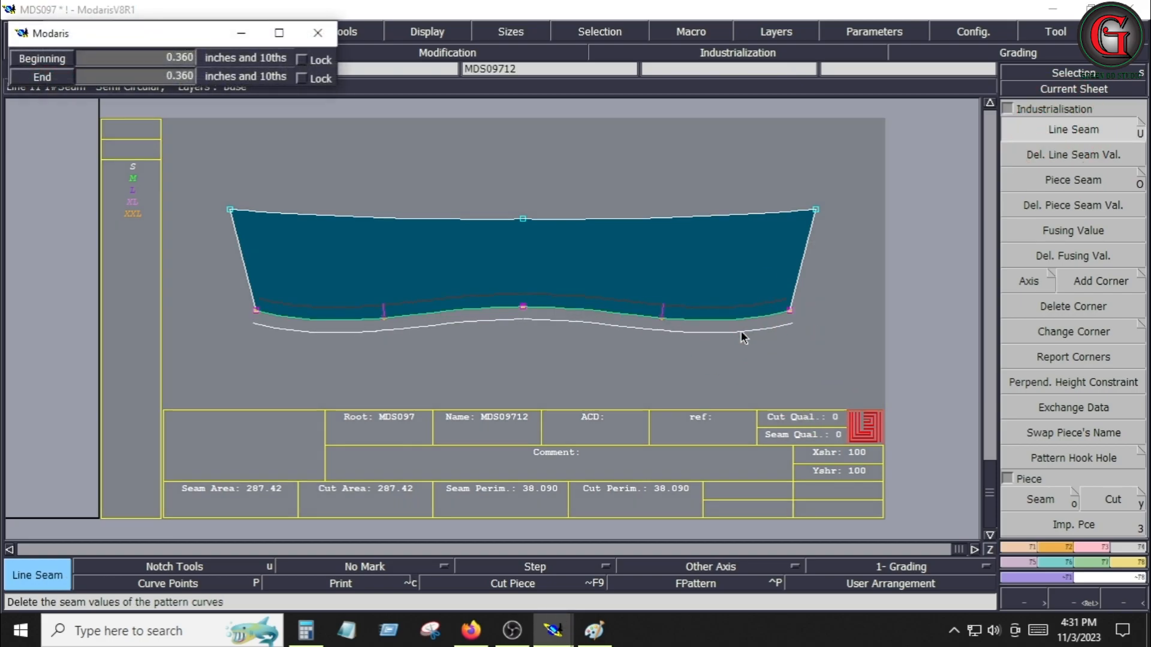
key(Down)
text(.4)
key(Down)
text(.4)
key(Down)
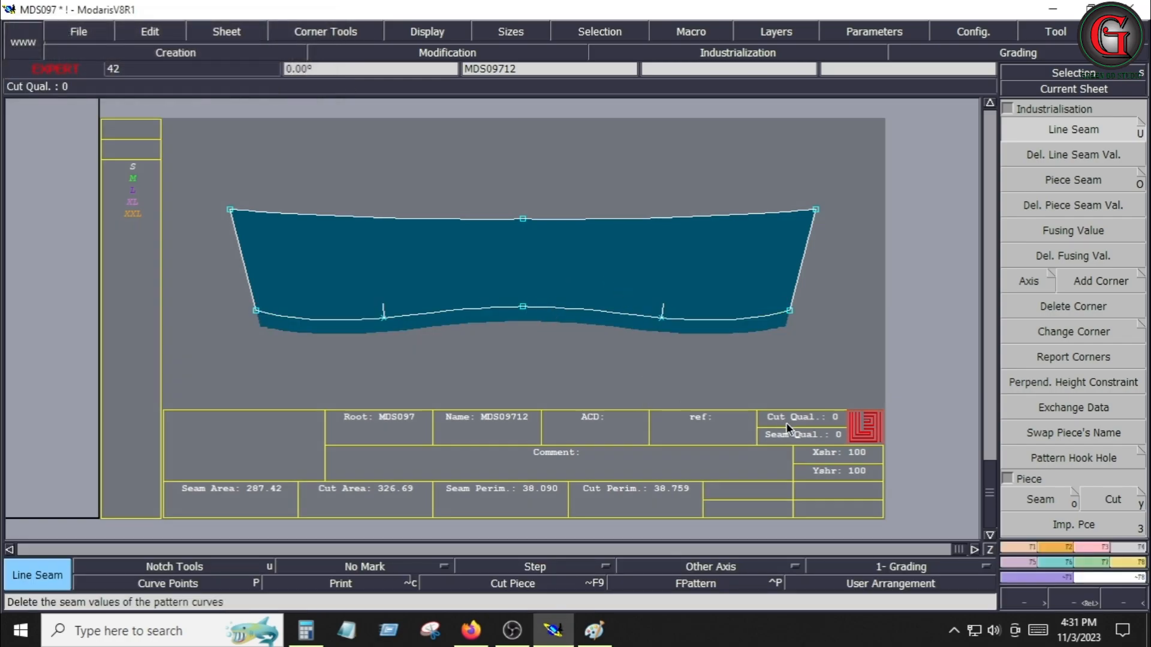
Step: Display the curve points and align those on either side of the upper edge's centre point with it using Ali 2Pts
click(165, 583)
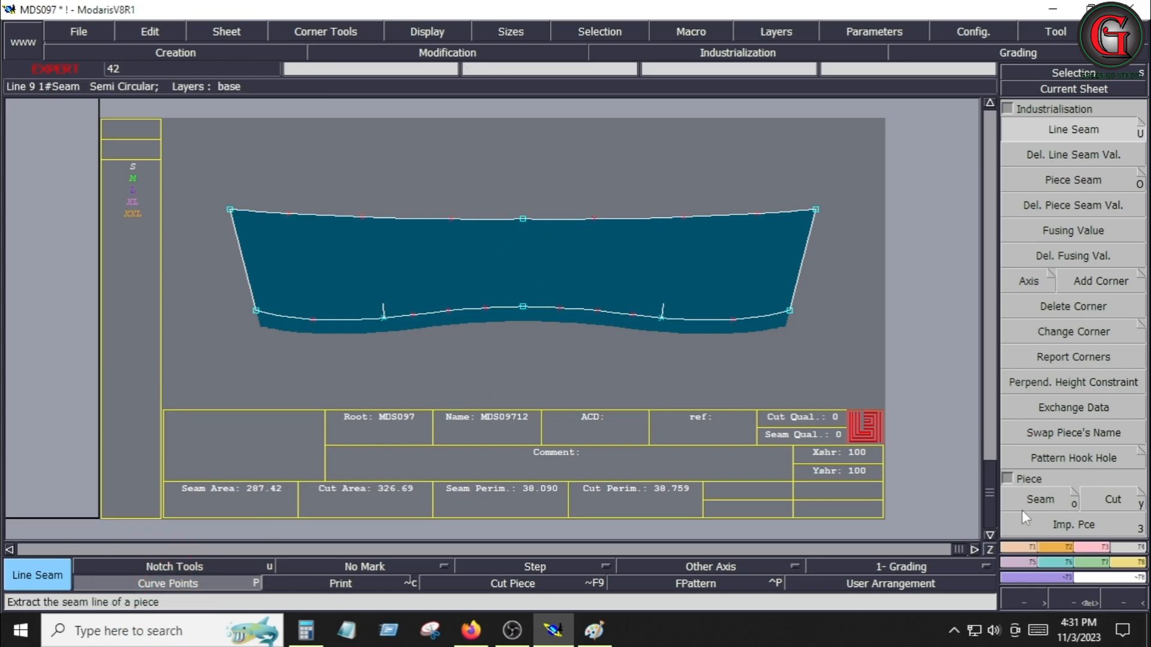
key(F1)
click(1073, 307)
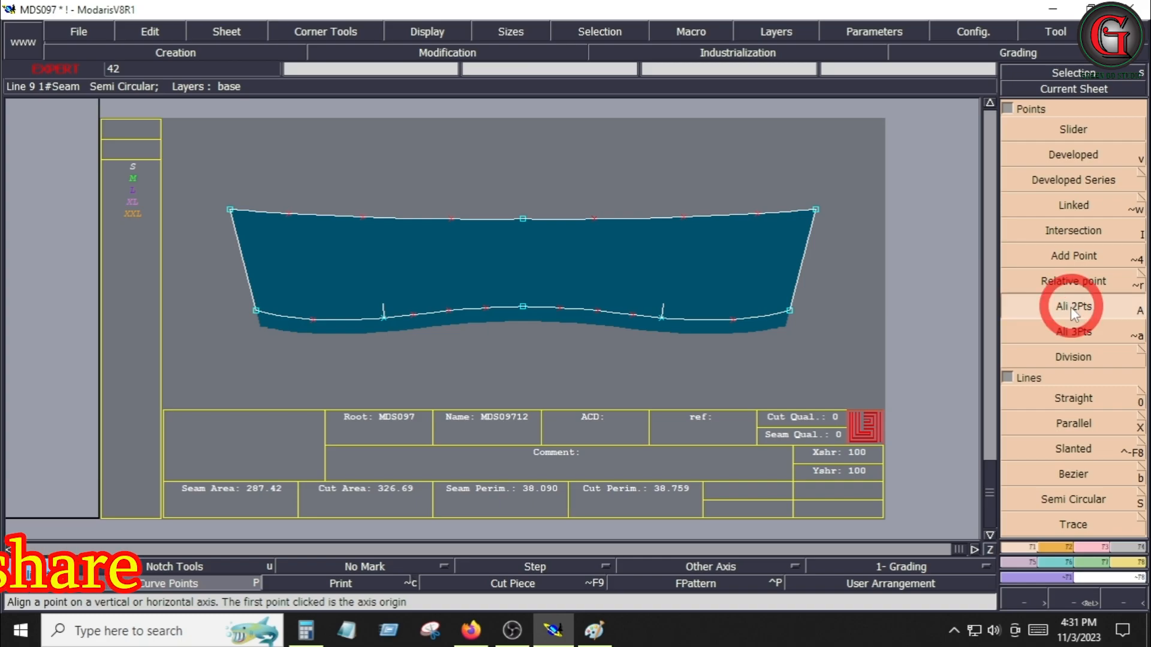
click(526, 224)
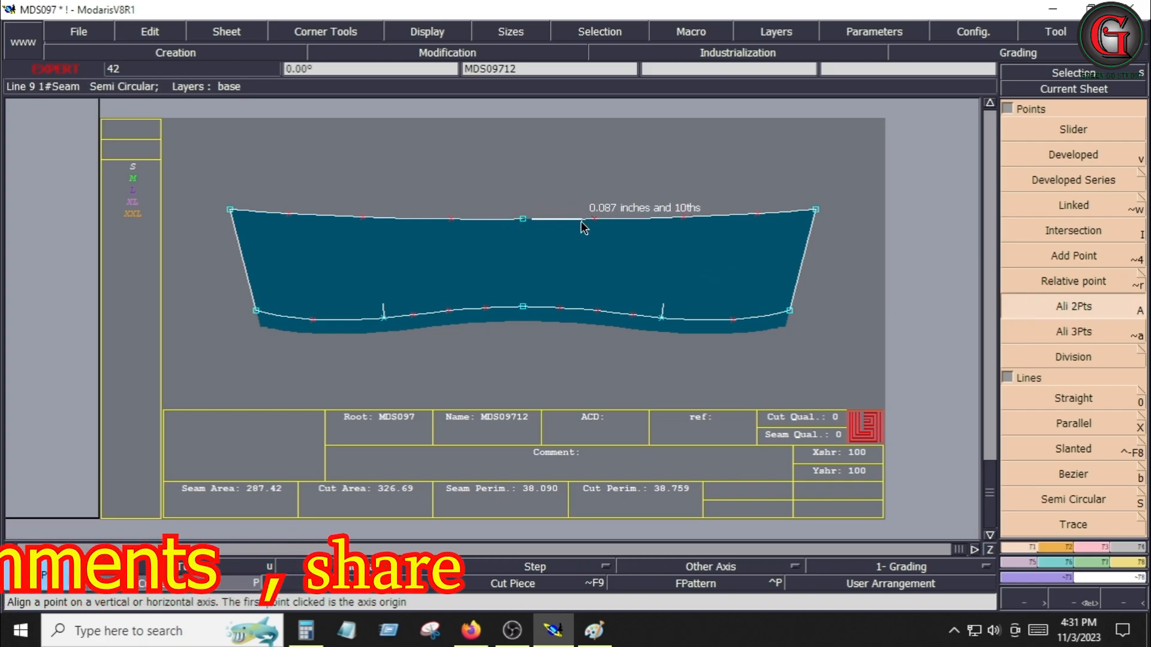
click(523, 218)
click(452, 218)
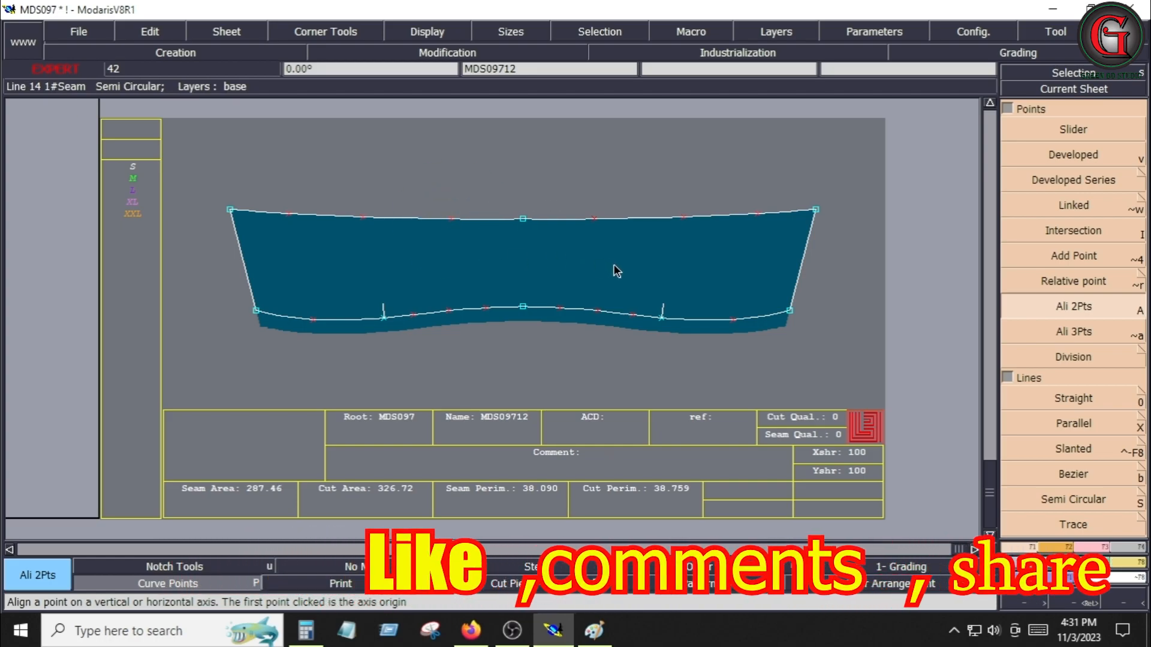
Step: Delete the two curve points nearest the centre point on the collar's upper edge
key(Delete)
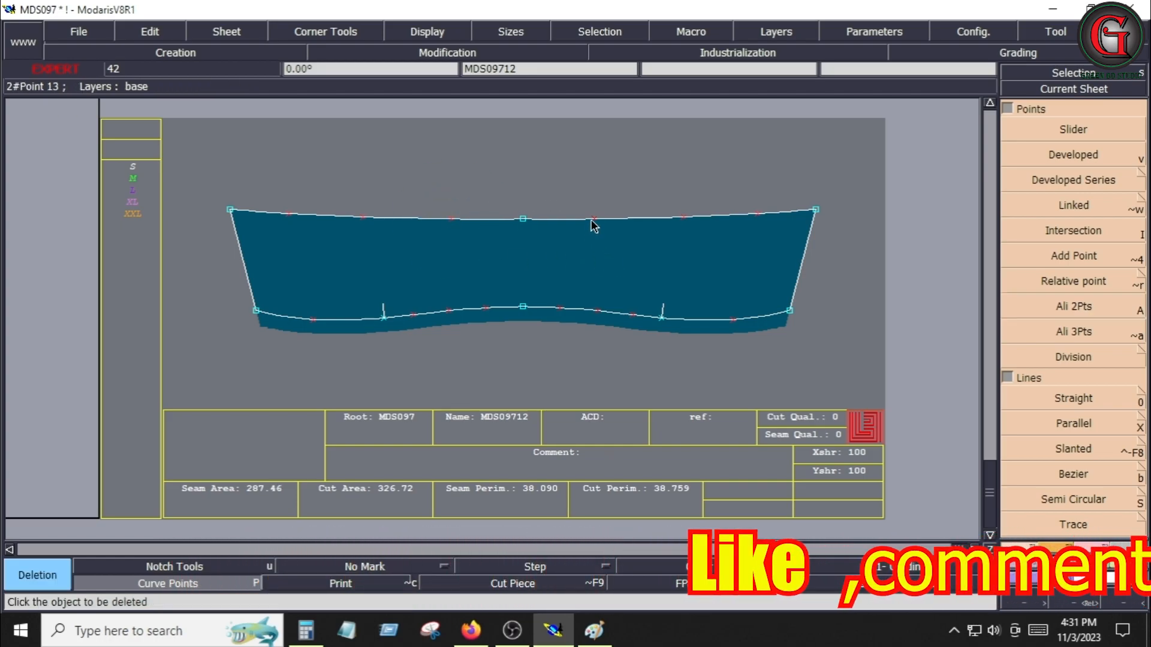
click(592, 219)
click(449, 218)
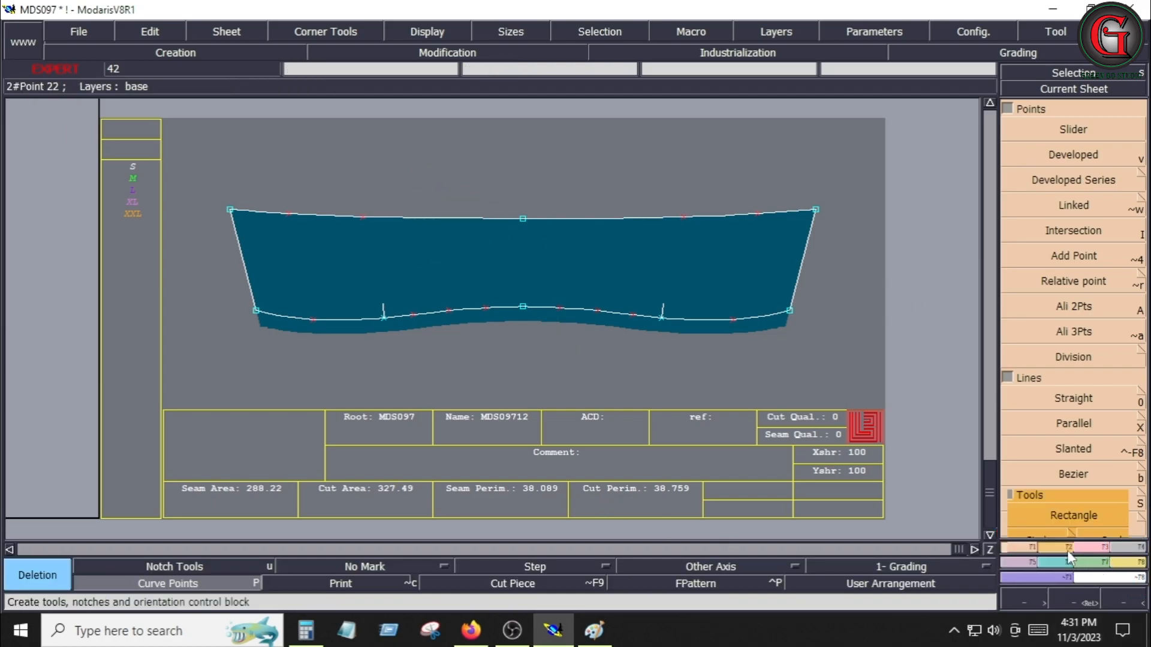
Step: Place a notch at the centre point of the collar's lower edge
key(u)
click(1073, 129)
click(527, 316)
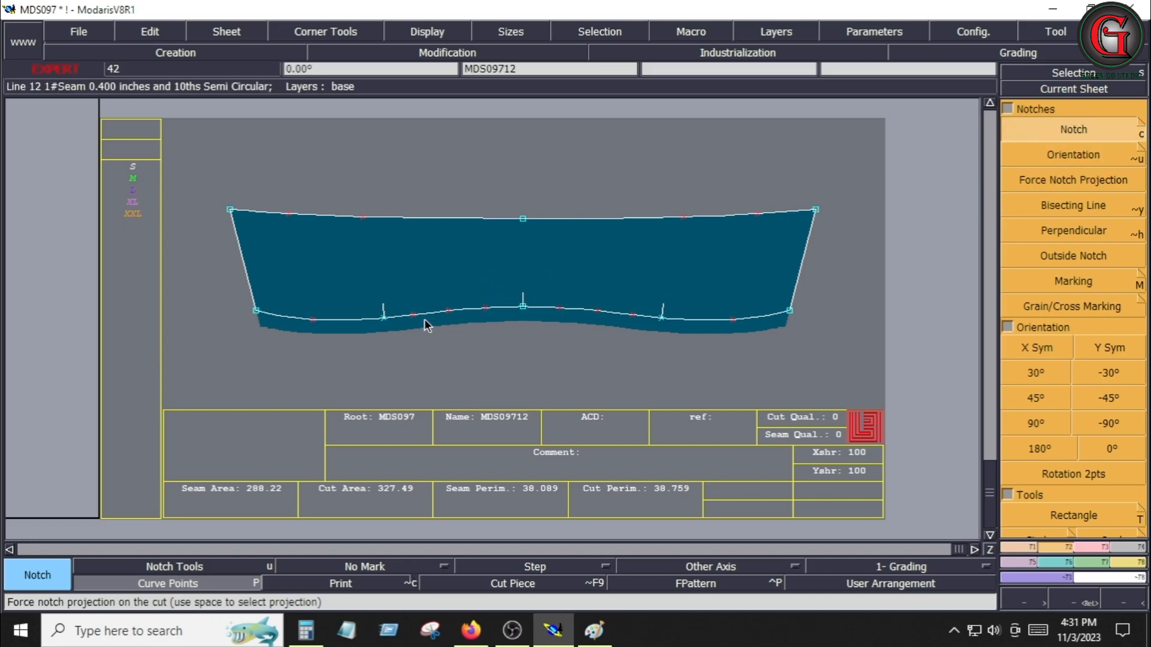
Step: Copy the full collar onto a new sheet, arrange all sheets, and delete the half collar's sheet
key(ctrl+c)
click(556, 275)
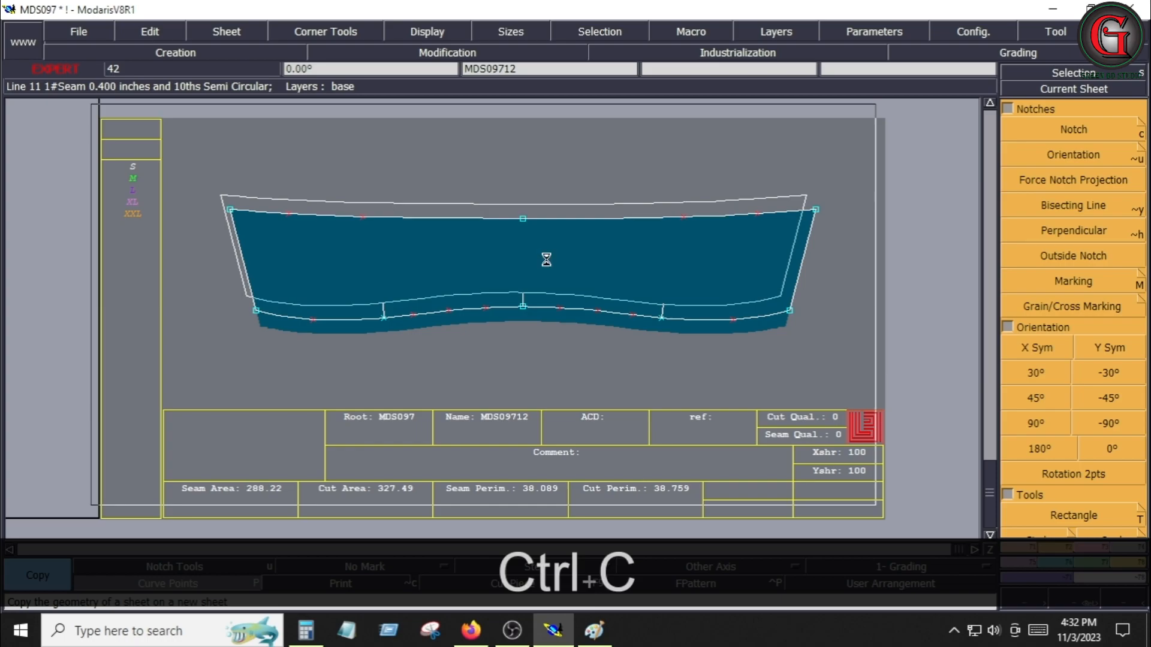
key(j)
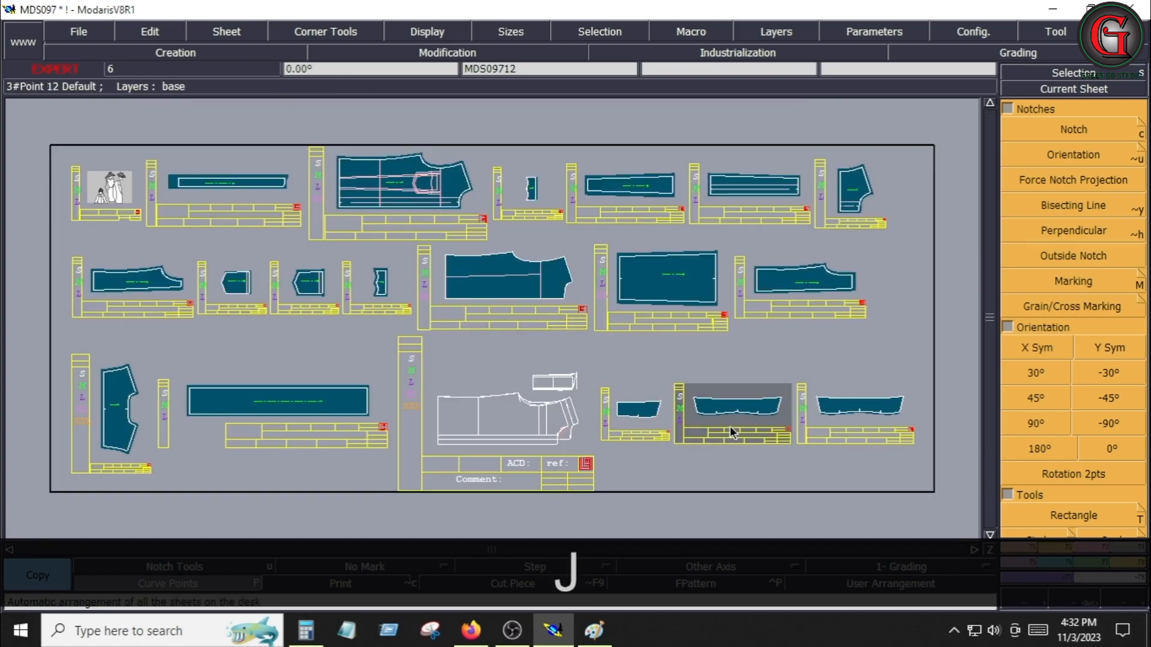
key(shift+z)
key(shift+z)
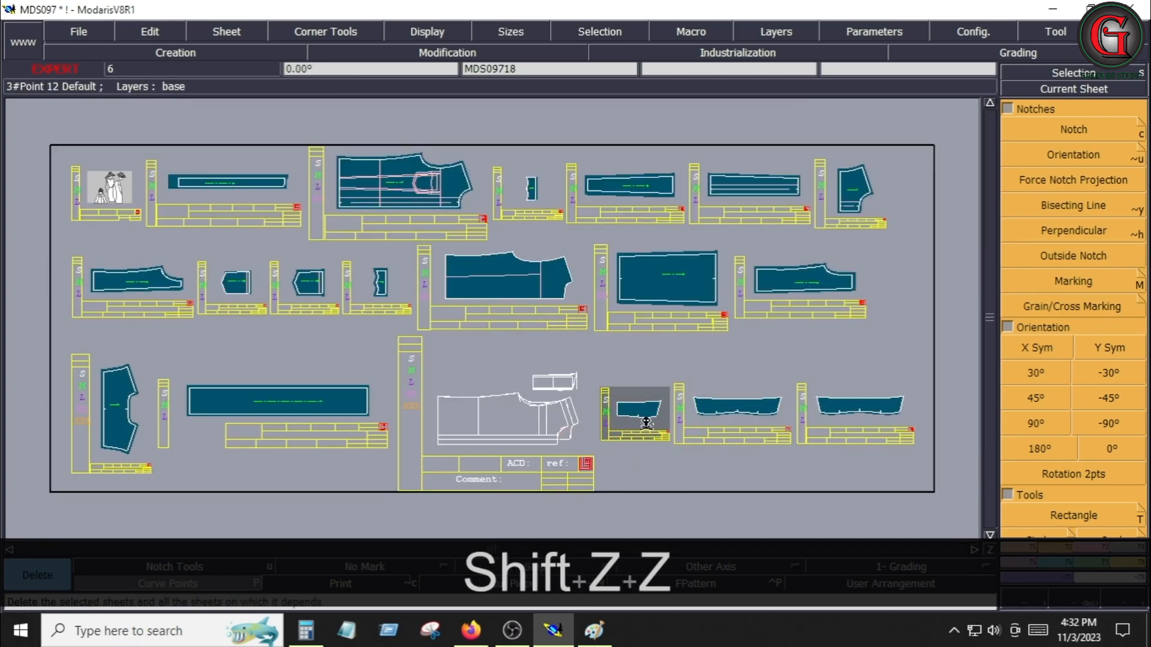
click(646, 422)
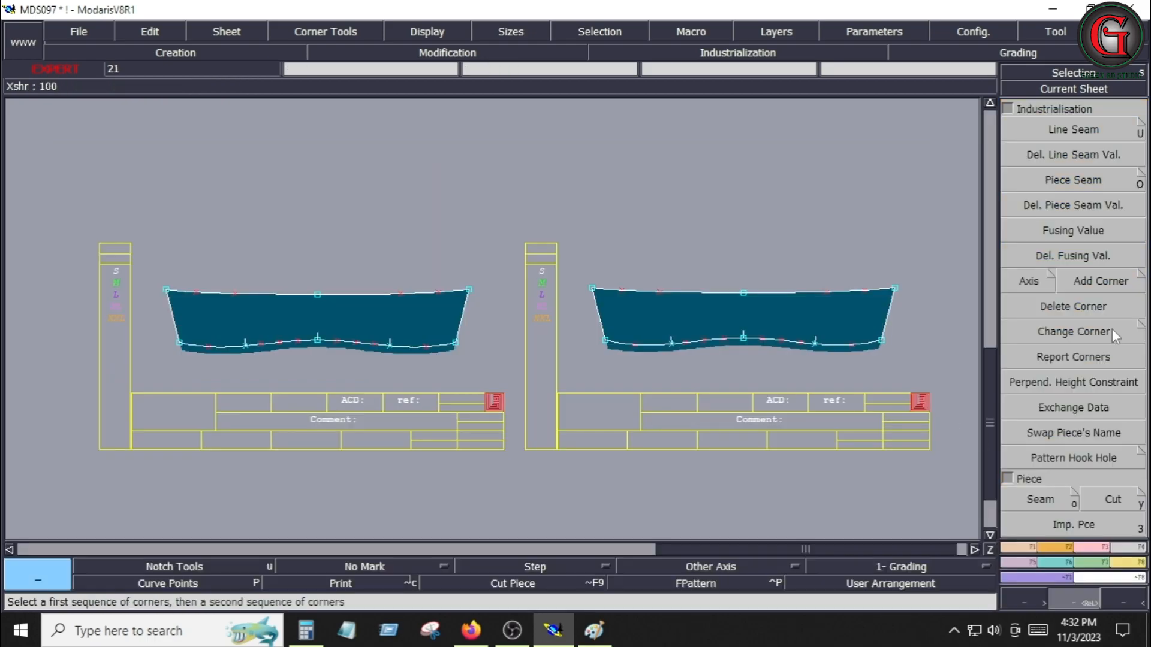
Step: Apply a line seam allowance of 0.5 inch at both beginning and end to all edges of the copied collar
click(1073, 129)
drag(585, 267, 938, 373)
key(Down)
text(.5)
key(Down)
text(.5)
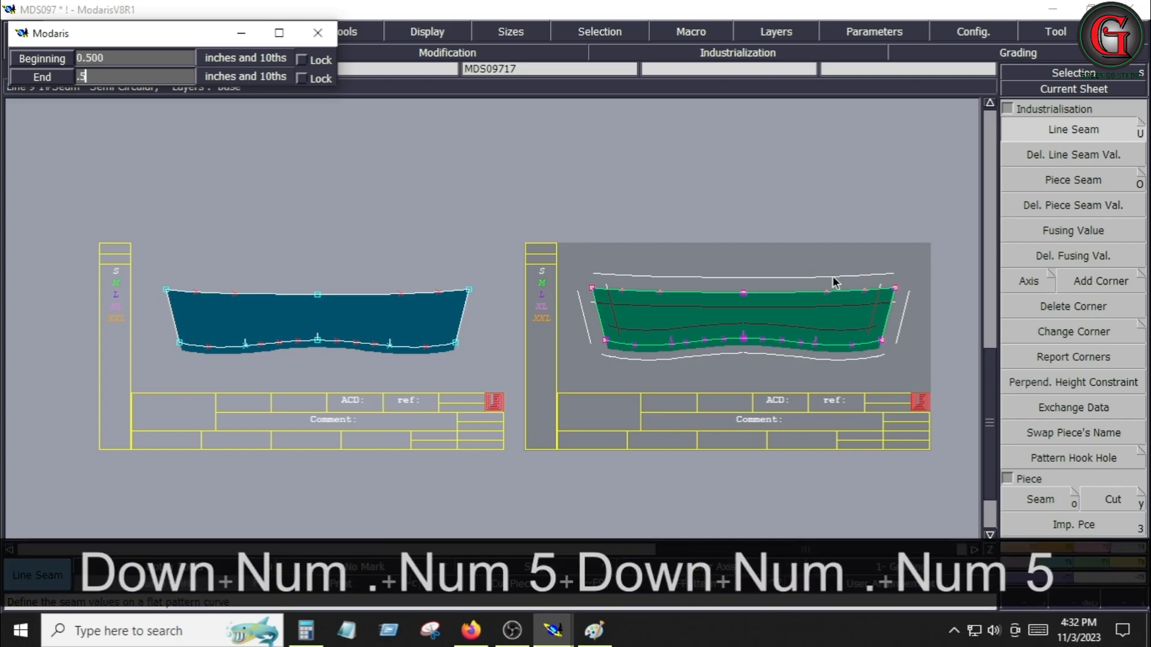
key(Down)
click(827, 202)
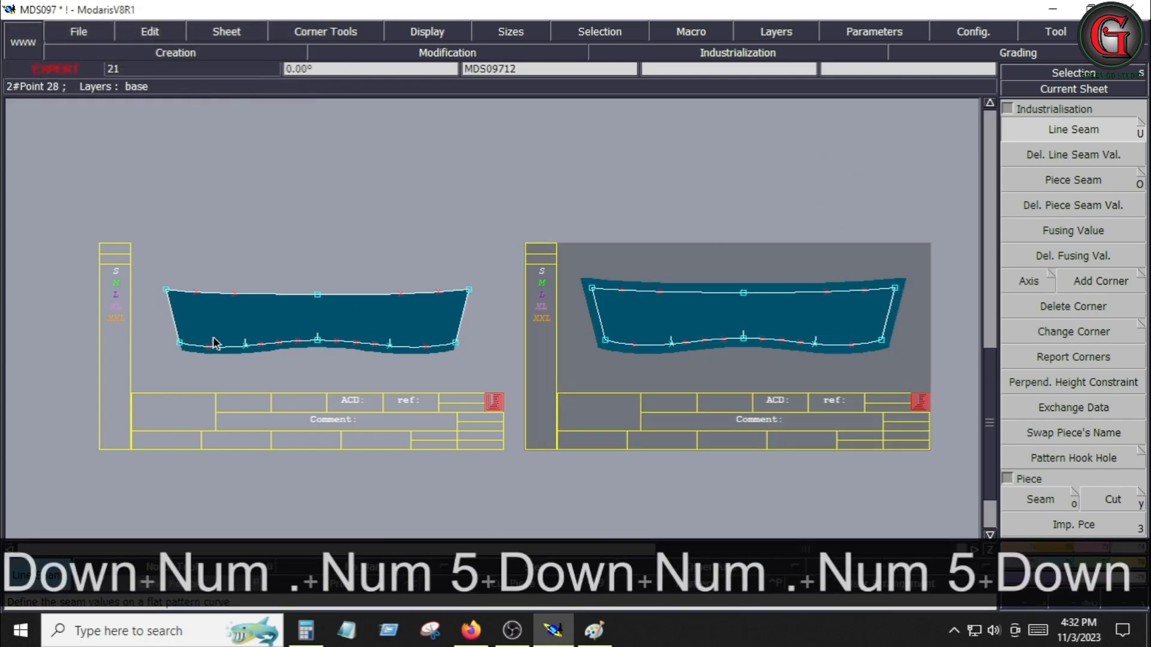
Step: Draw a horizontal grain line axis 'DF' inside each of the two full collar pieces
click(249, 325)
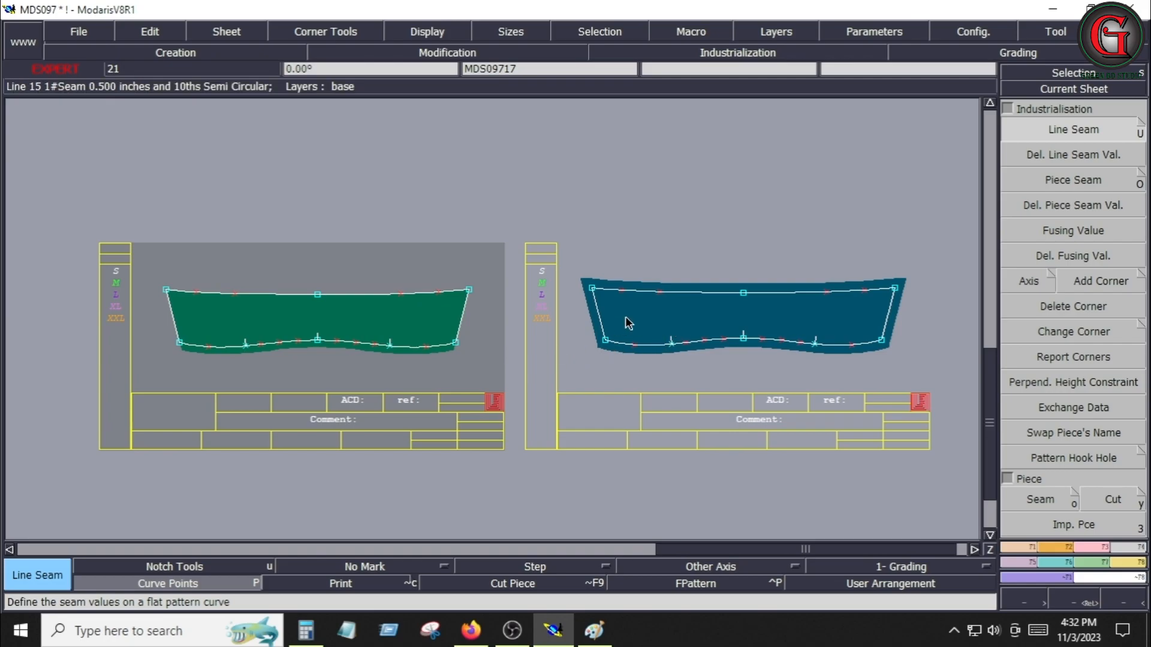
click(569, 443)
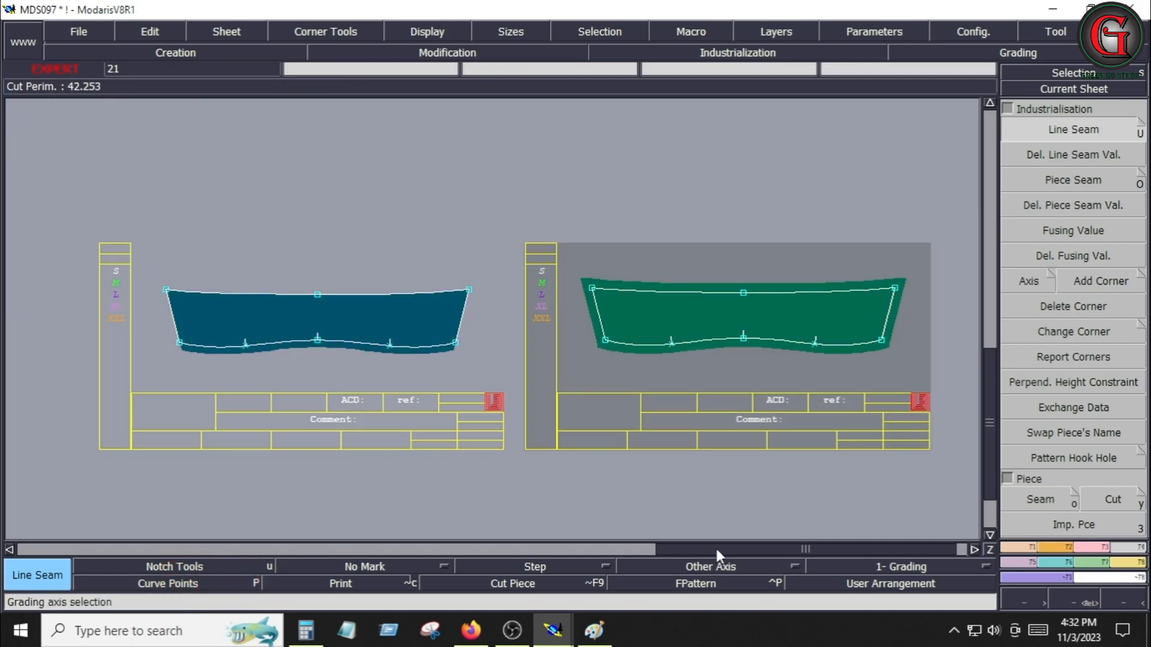
click(711, 566)
click(721, 502)
mouse_move(327, 318)
ctrl+mouse_down()
mouse_move(401, 323)
mouse_move(341, 319)
ctrl+mouse_up()
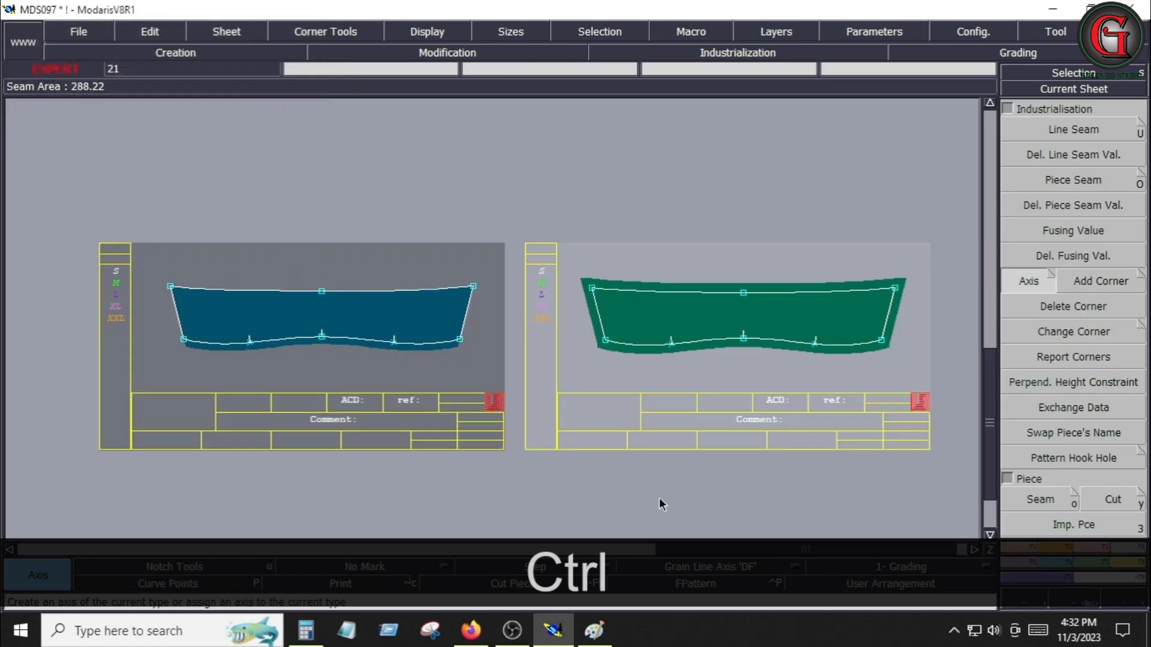
click(720, 571)
click(709, 503)
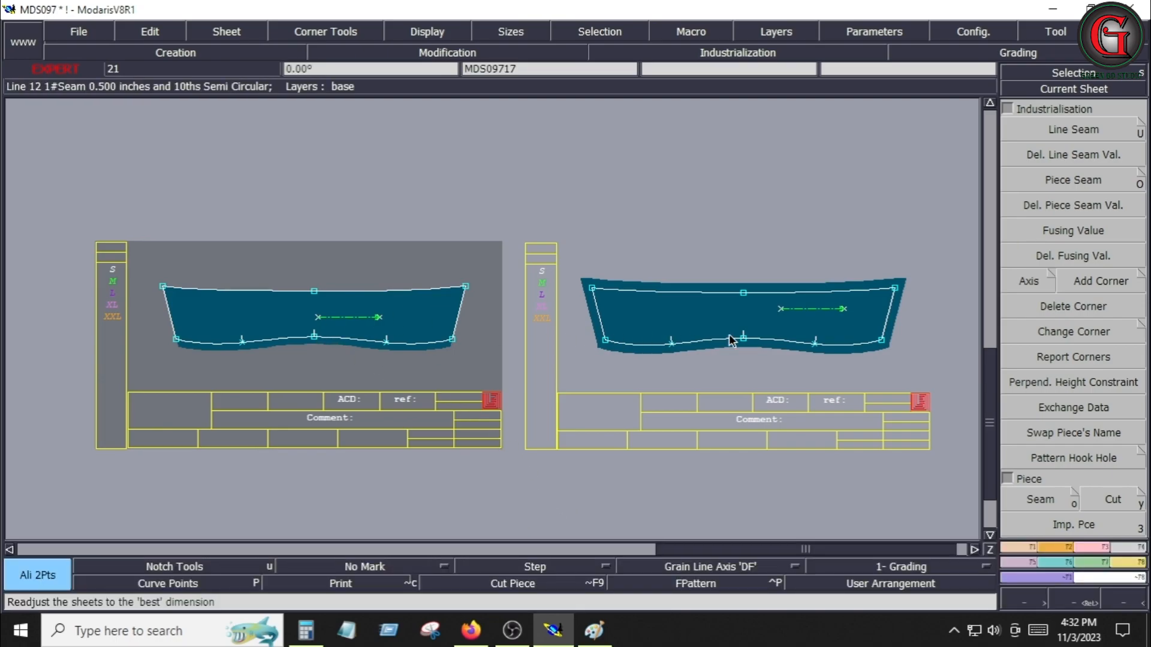
Step: Try to enter COLLAR FIN as the comment on the sheet of the collar with seam allowance only along its lower edge
click(154, 29)
click(144, 70)
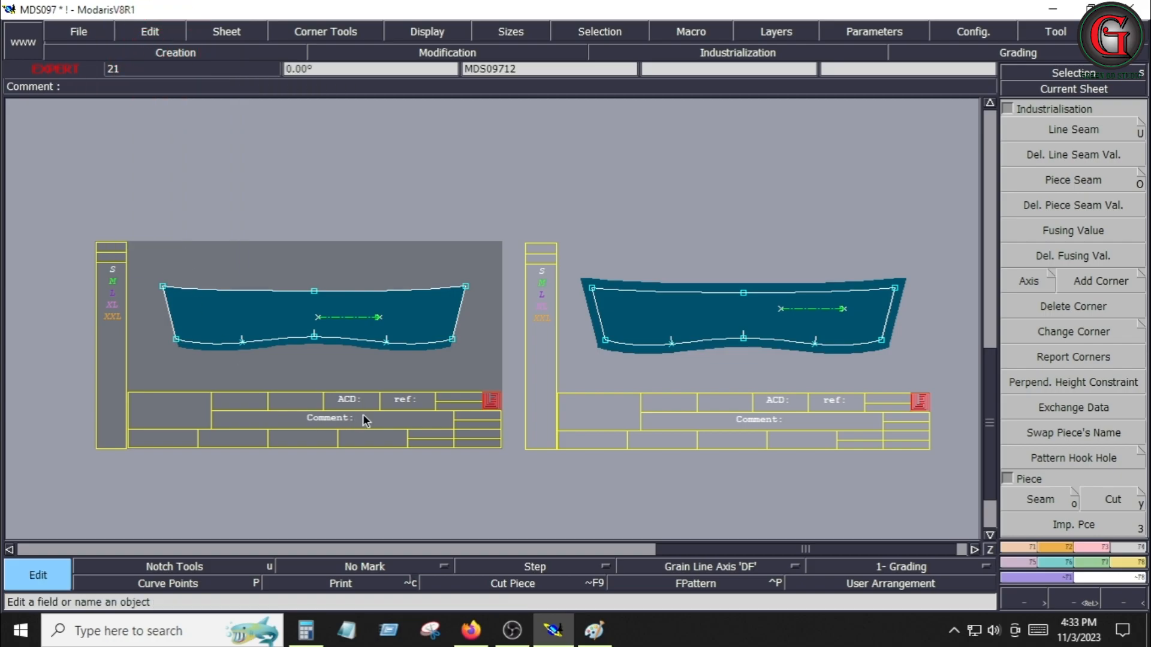
text(collar)
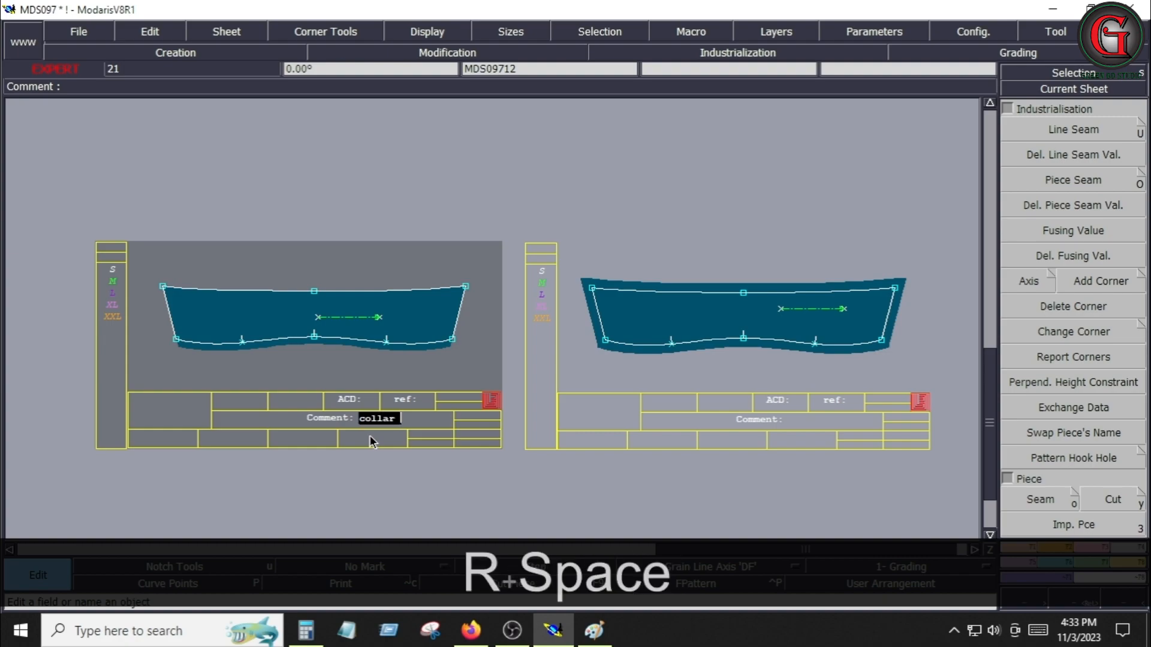
key(BackSpace)
key(BackSpace)
key(BackSpace)
key(BackSpace)
key(BackSpace)
key(BackSpace)
key(BackSpace)
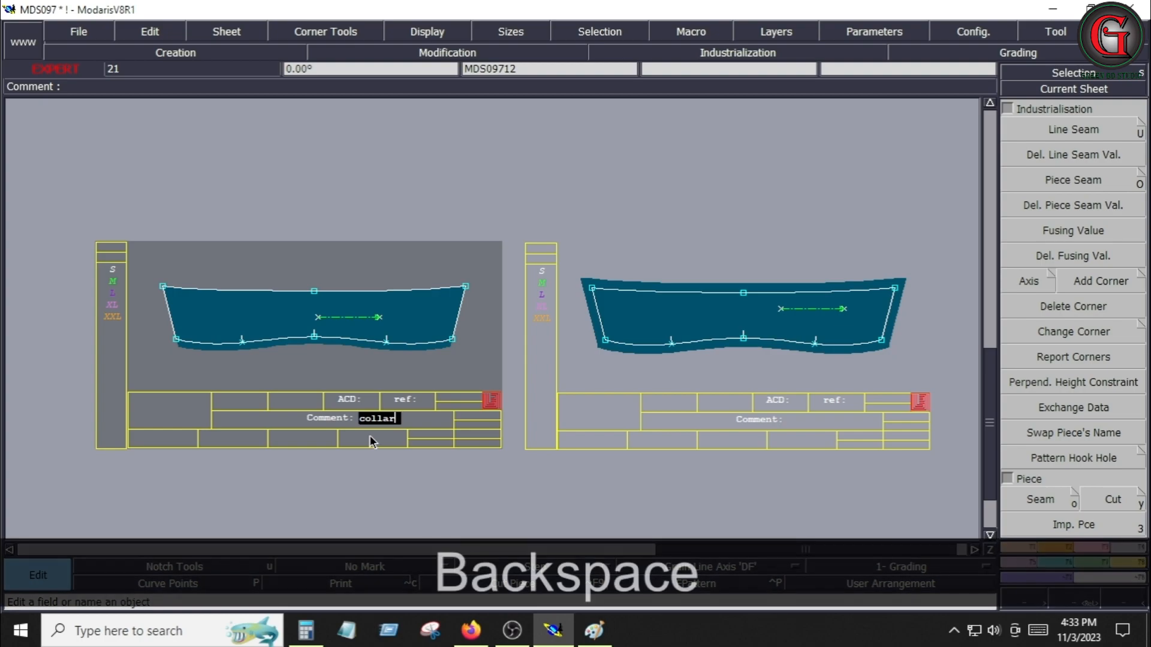
key(Caps_Lock)
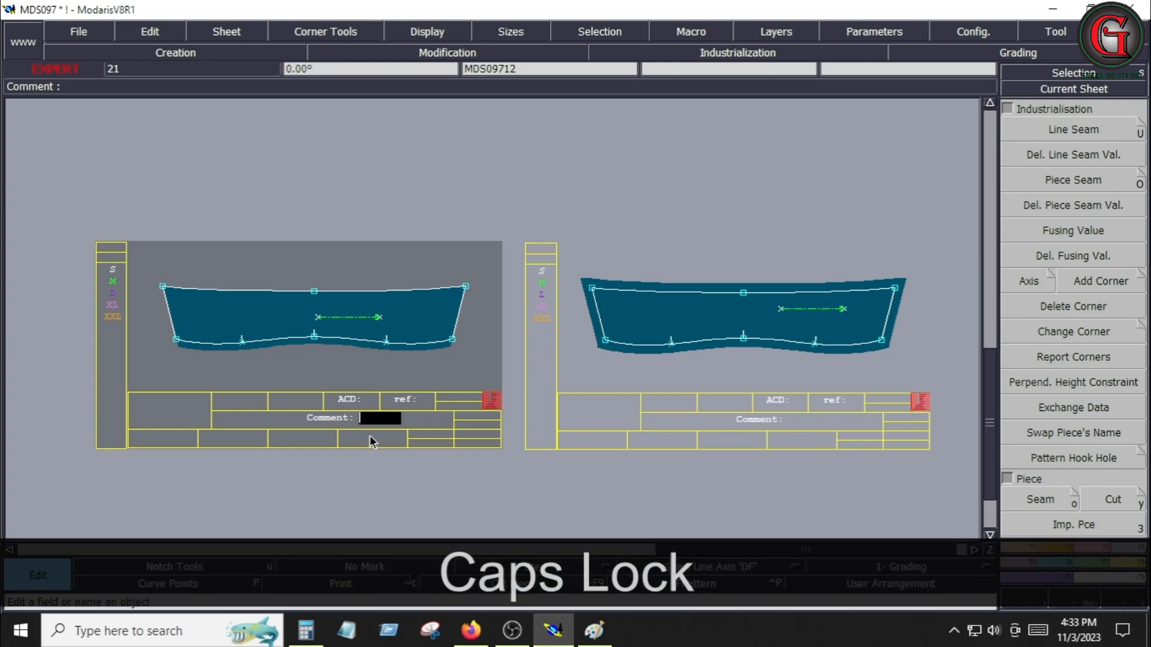
text(COLLAR)
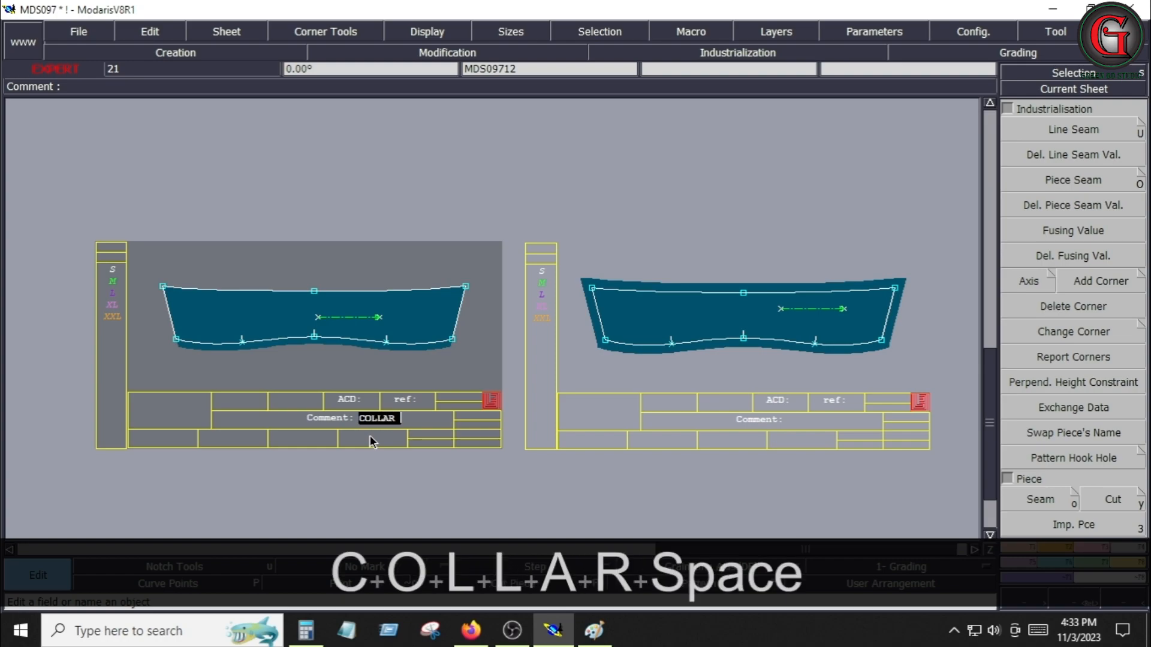
text( FIN)
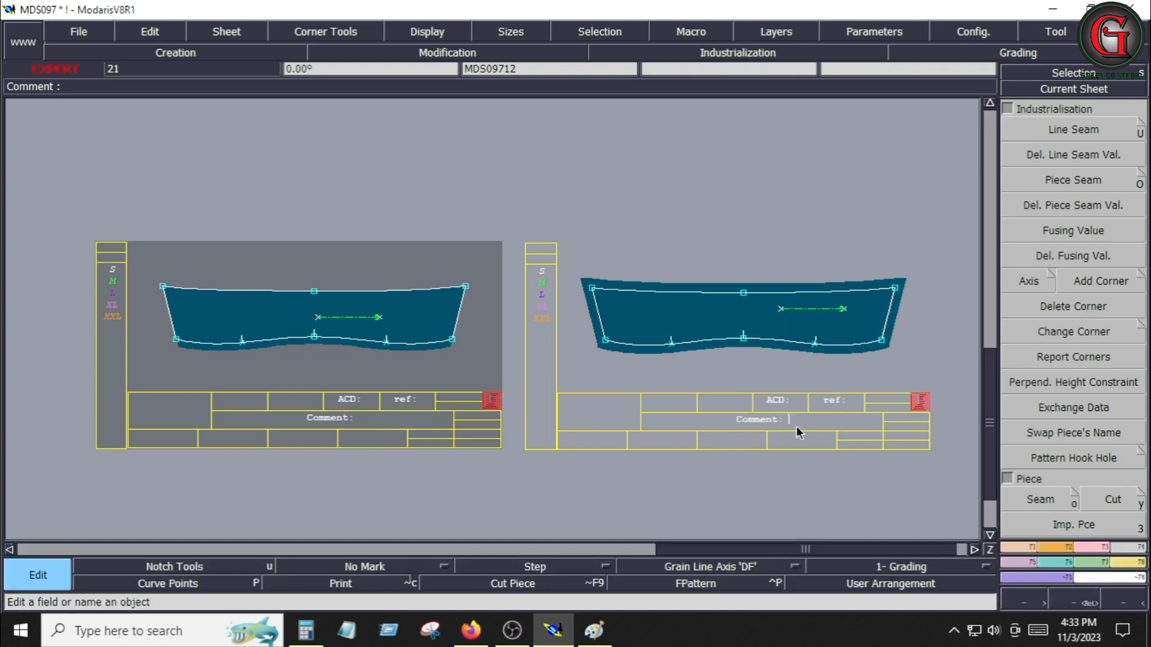
Step: Enter the comment CPLLAR 1X2 on the sheet of the collar with seam allowance all around, and automatically arrange all sheets
text(CPLLO)
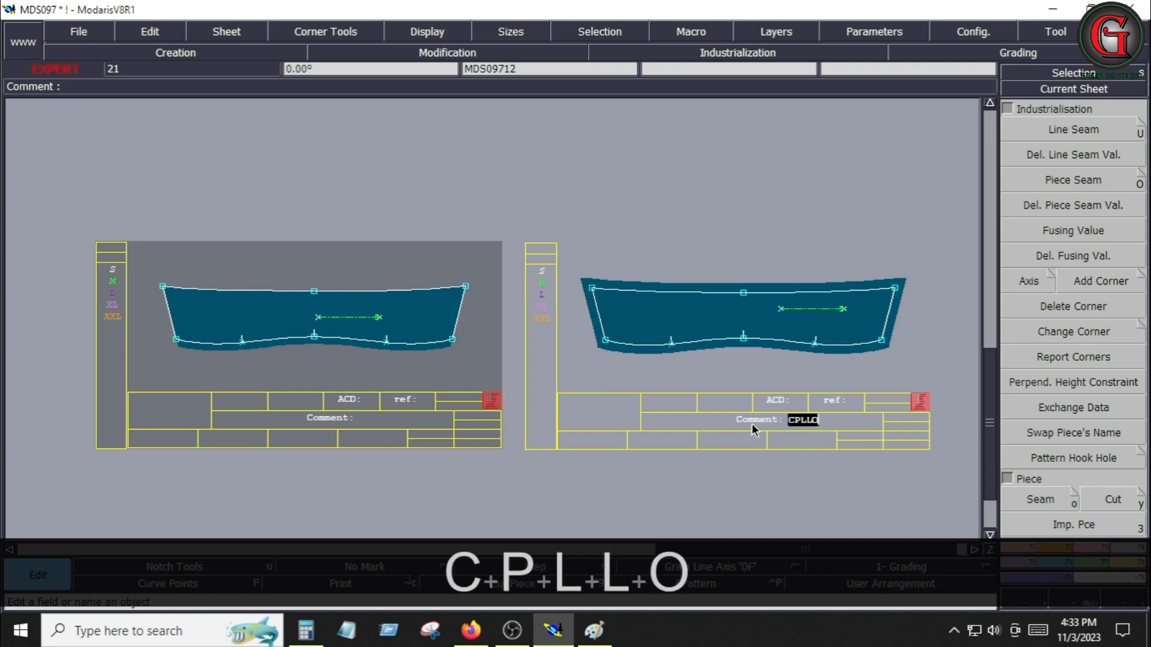
key(BackSpace)
text(A)
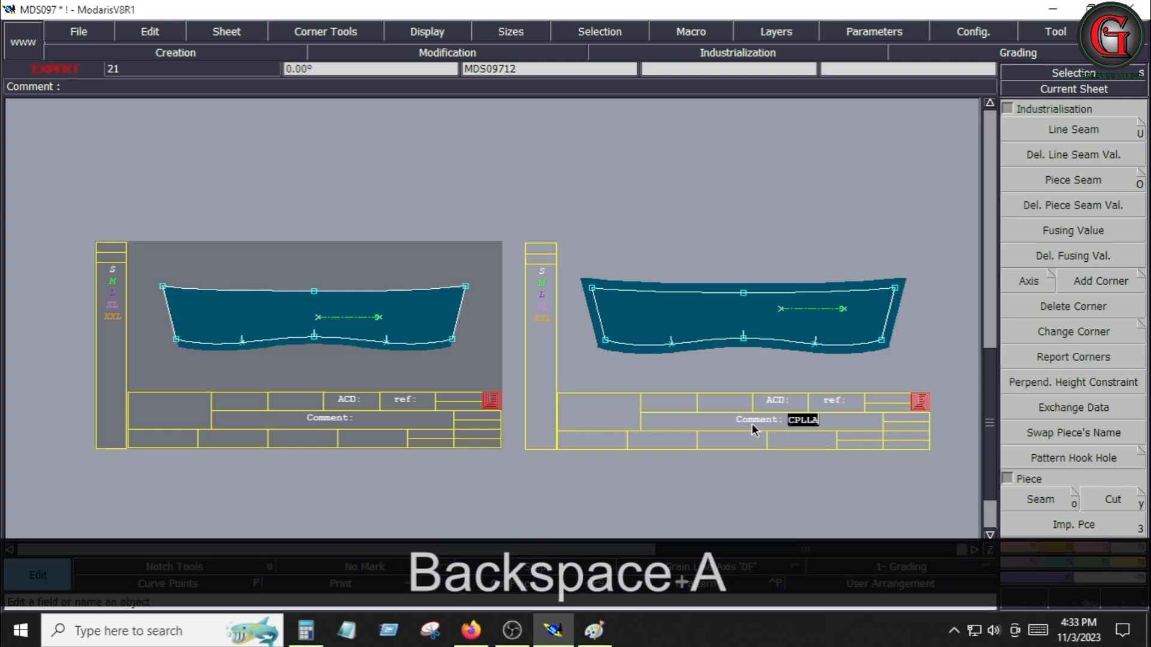
text(R )
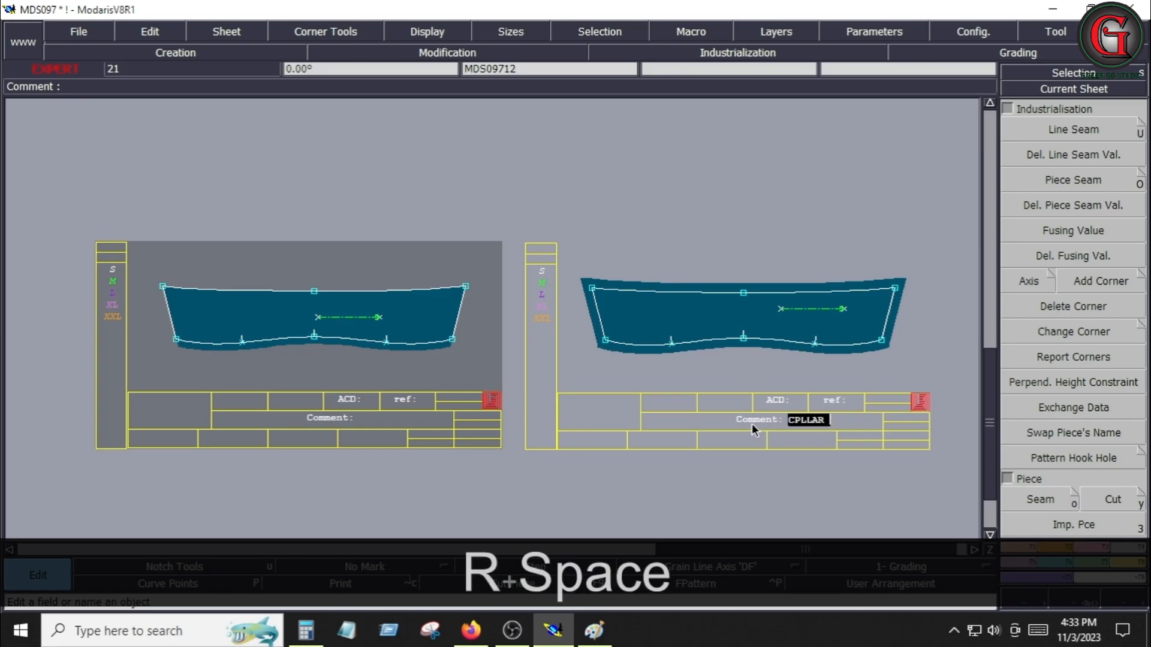
text(1X2j)
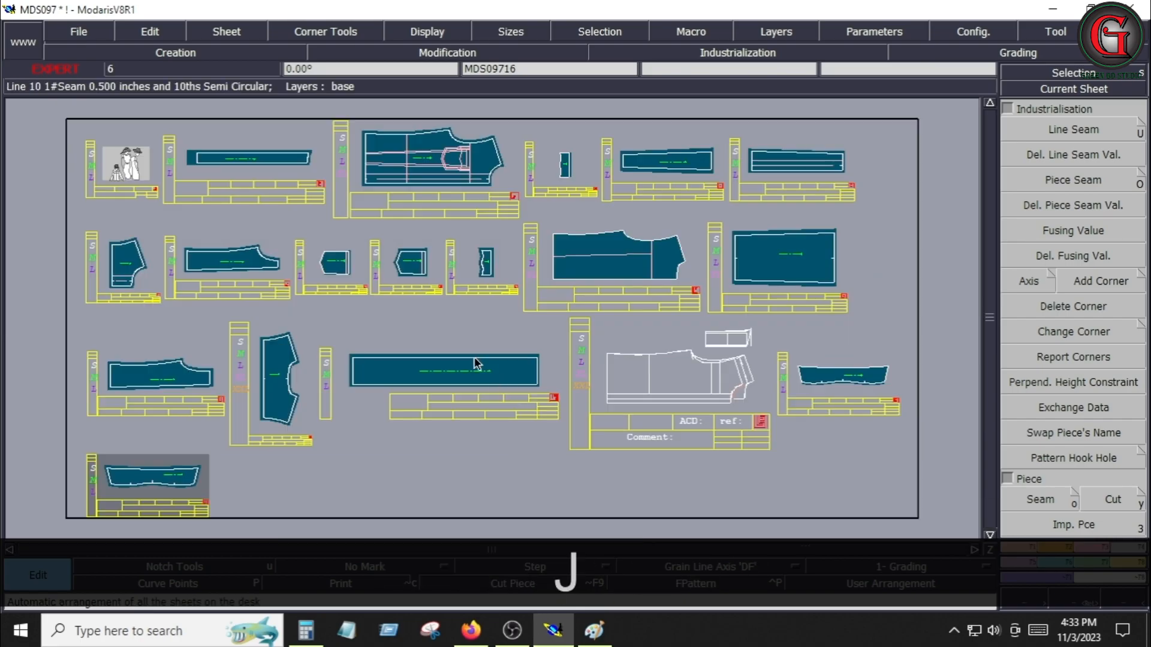